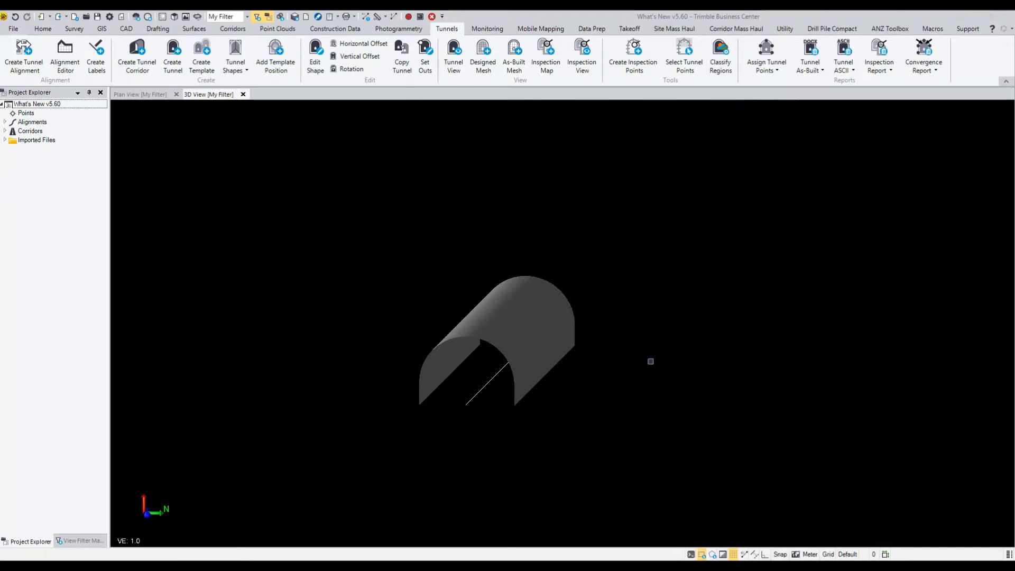
# Open the set outs of the tunnel for editing
pyautogui.moveTo(542, 353); pyautogui.dragTo(579, 322, button='middle')
pyautogui.scroll(3, 556, 336)
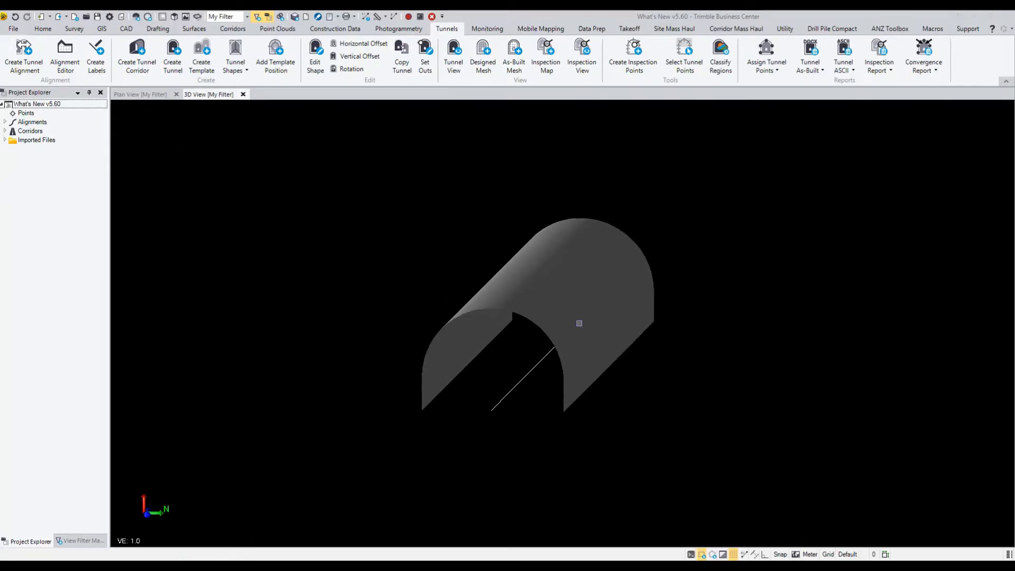
pyautogui.scroll(1, 580, 321)
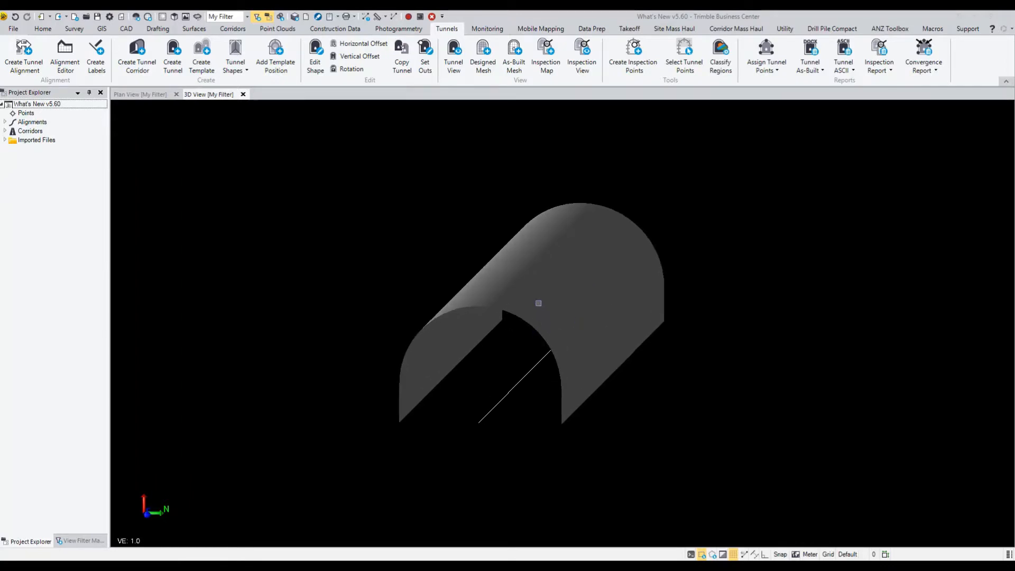
pyautogui.click(426, 64)
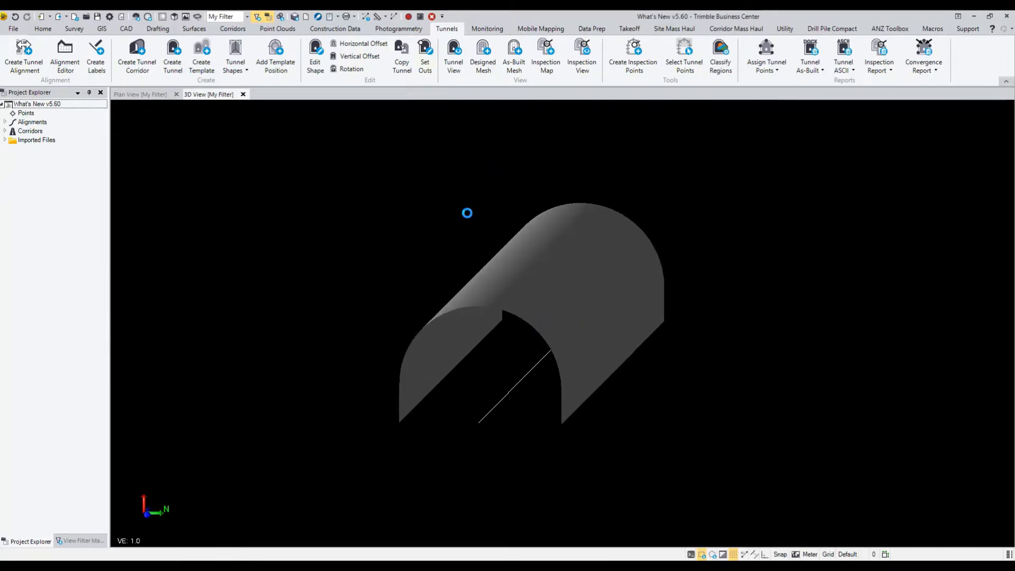
# Review the set-out types offered for a new row in the set outs table
pyautogui.click(139, 486)
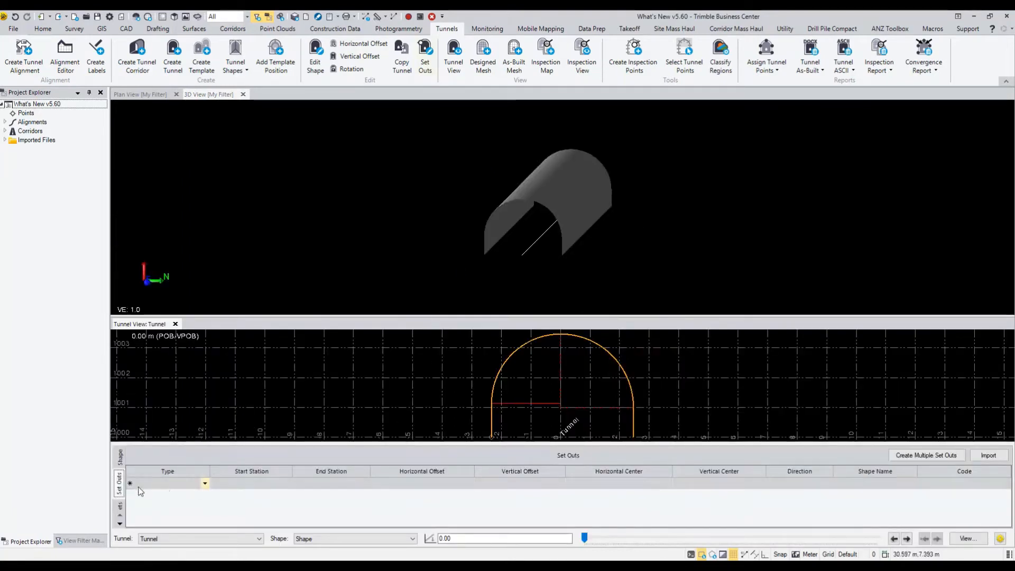
pyautogui.click(205, 484)
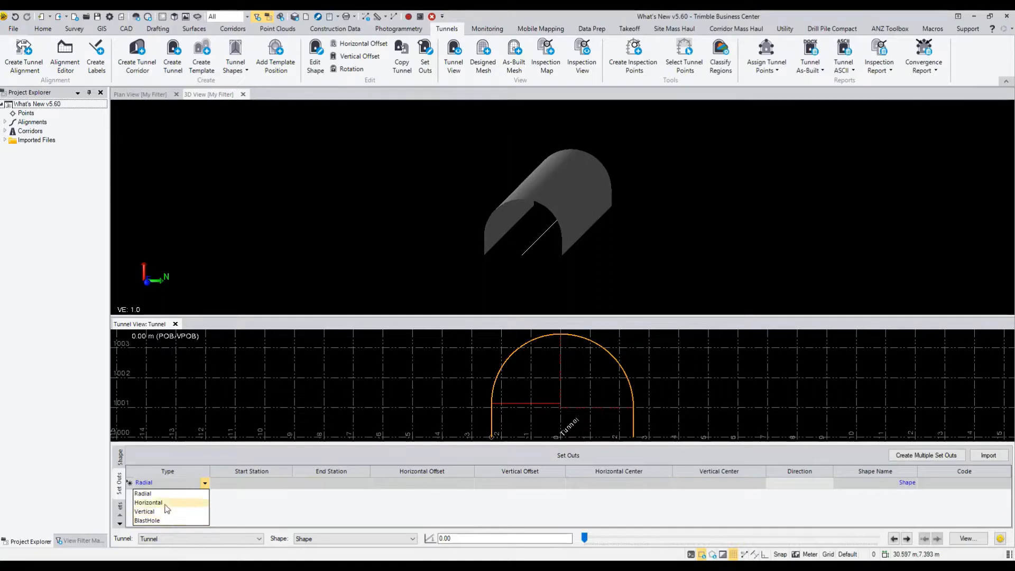
pyautogui.click(239, 510)
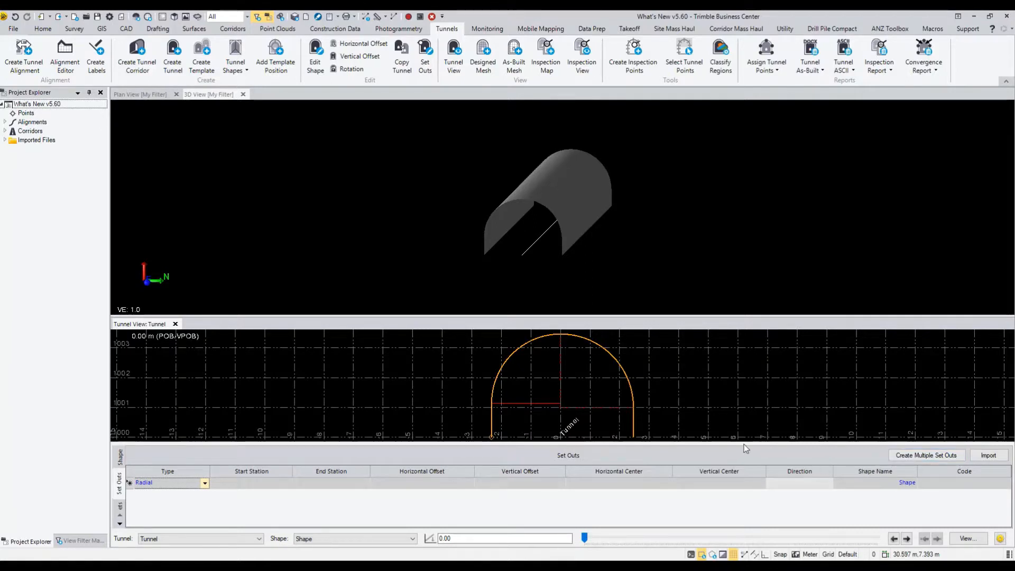
# Start creating multiple set outs for the tunnel and choose BlastHole as their type
pyautogui.click(918, 458)
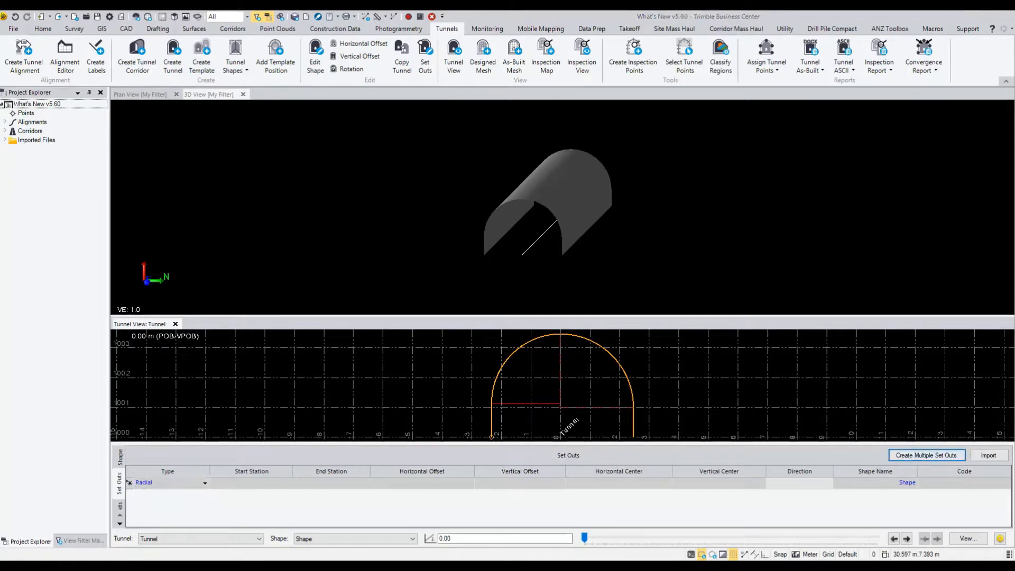
pyautogui.moveTo(331, 263); pyautogui.dragTo(351, 236)
pyautogui.click(396, 265)
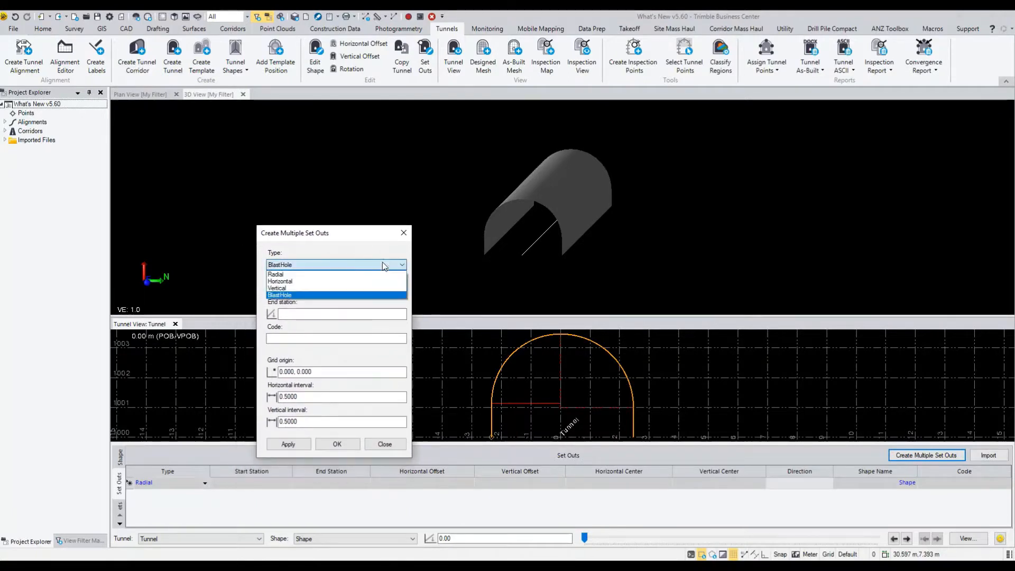
pyautogui.click(310, 294)
pyautogui.click(307, 289)
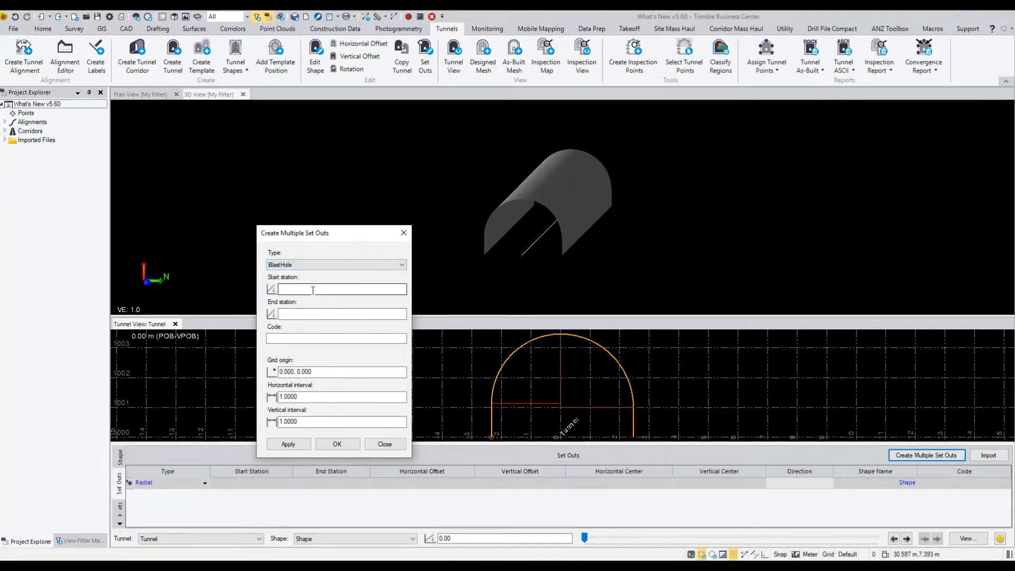
# Set the blast holes to run from station 0 to station 5 with the code BH
pyautogui.write('0')
pyautogui.press('Tab')
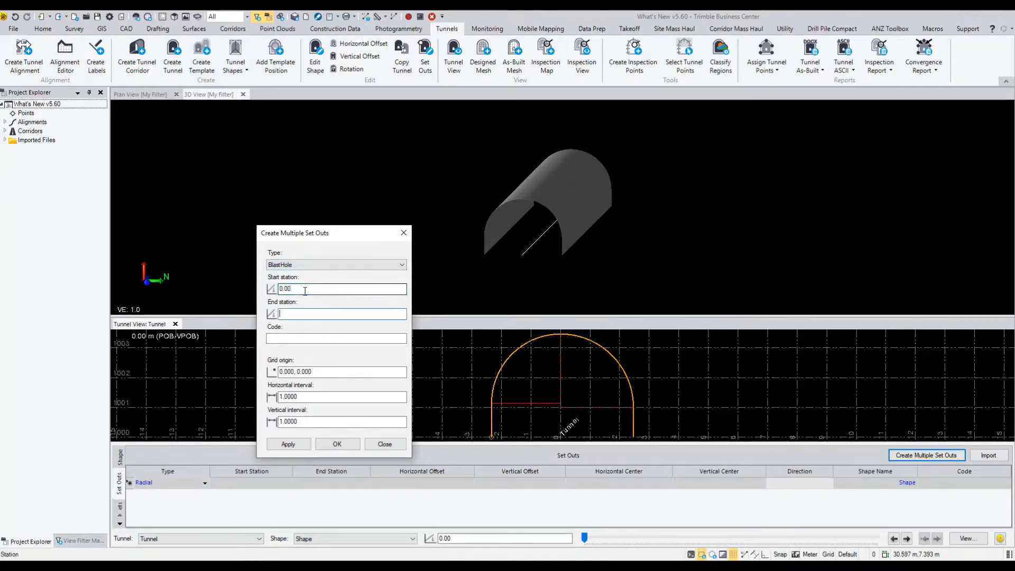
pyautogui.write('5')
pyautogui.press('Tab')
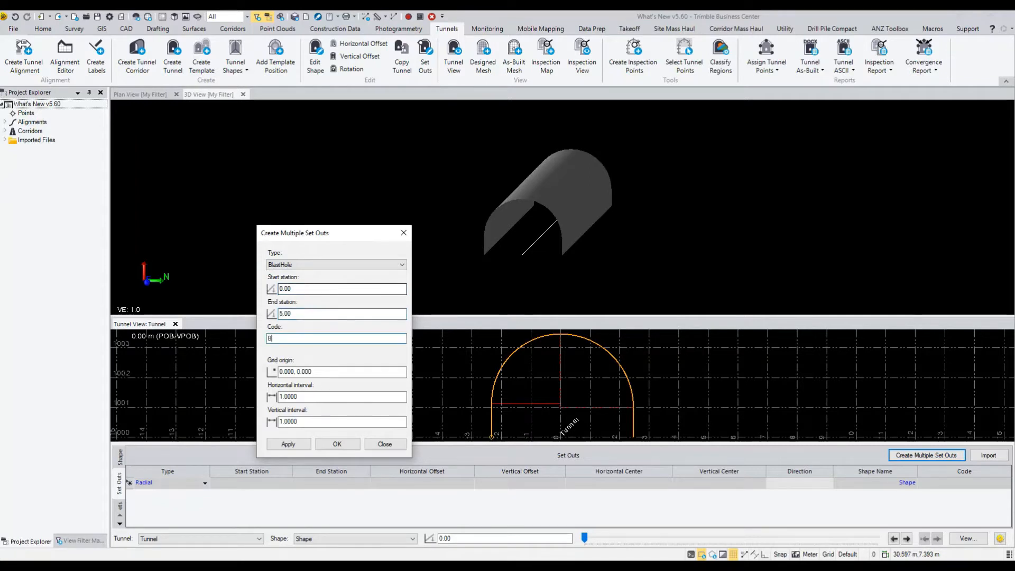
pyautogui.write('BH')
pyautogui.press('Tab')
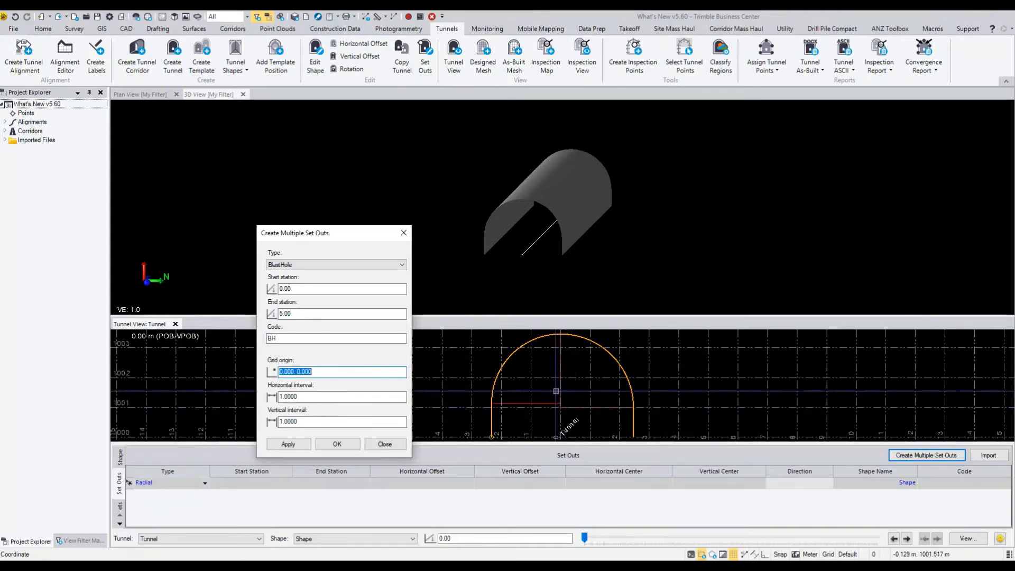
# Set the horizontal and vertical intervals to 0.5 and create the grid of blast holes in the tunnel face
pyautogui.click(321, 399)
pyautogui.moveTo(321, 398); pyautogui.dragTo(279, 397)
pyautogui.write('0.5')
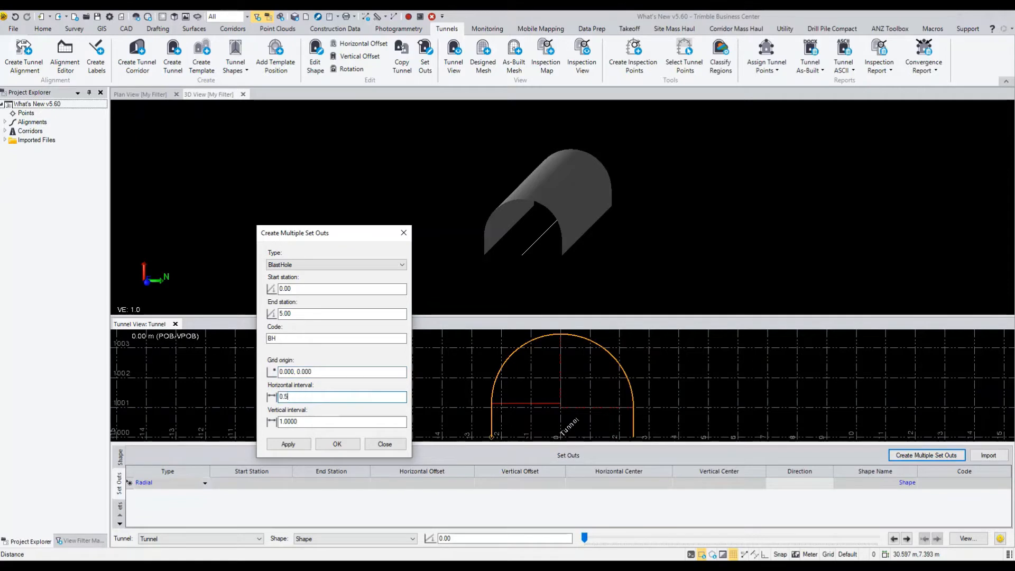
pyautogui.press('Tab')
pyautogui.write('0.5')
pyautogui.press('Tab')
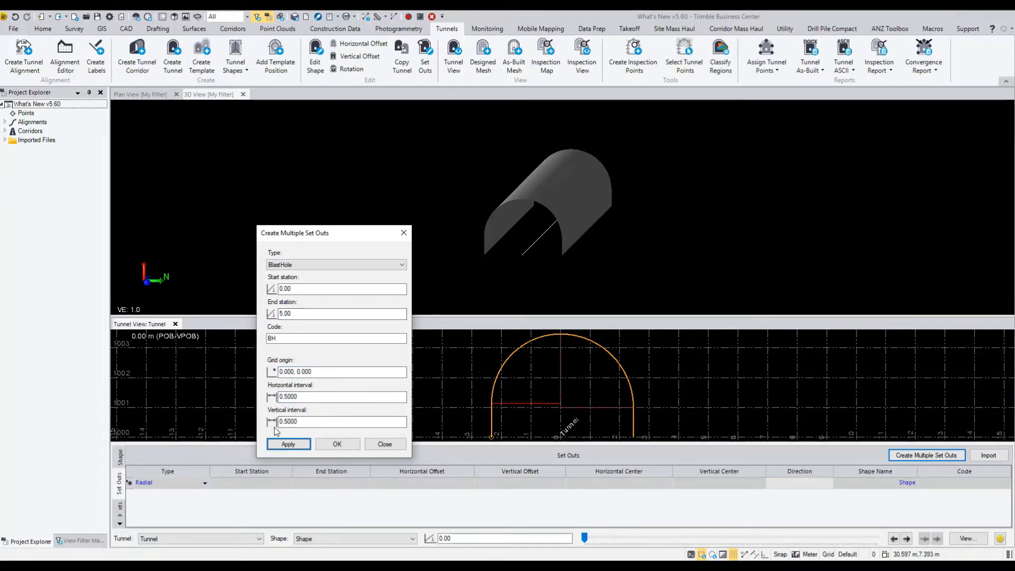
pyautogui.click(288, 445)
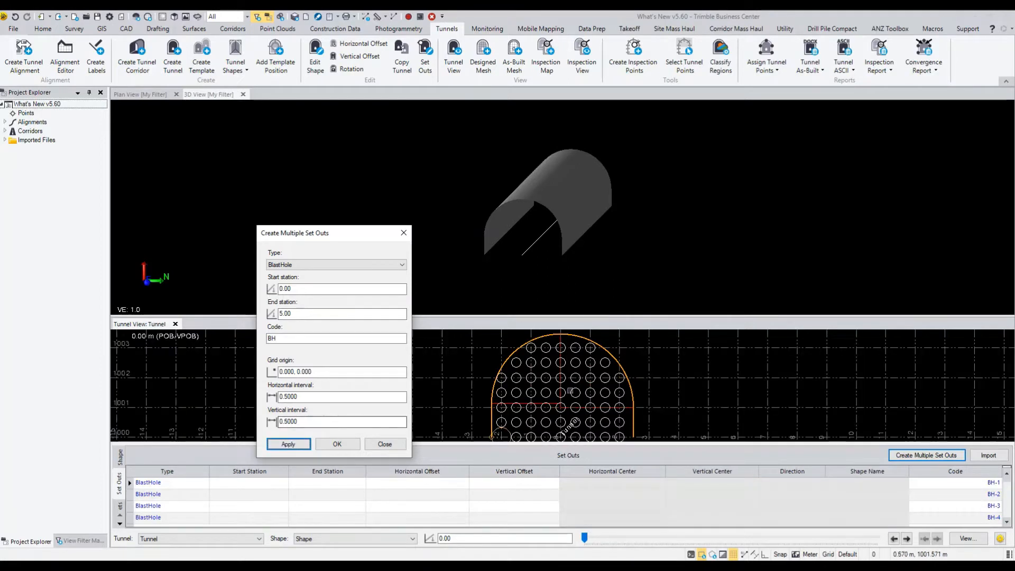
pyautogui.scroll(-2, 563, 396)
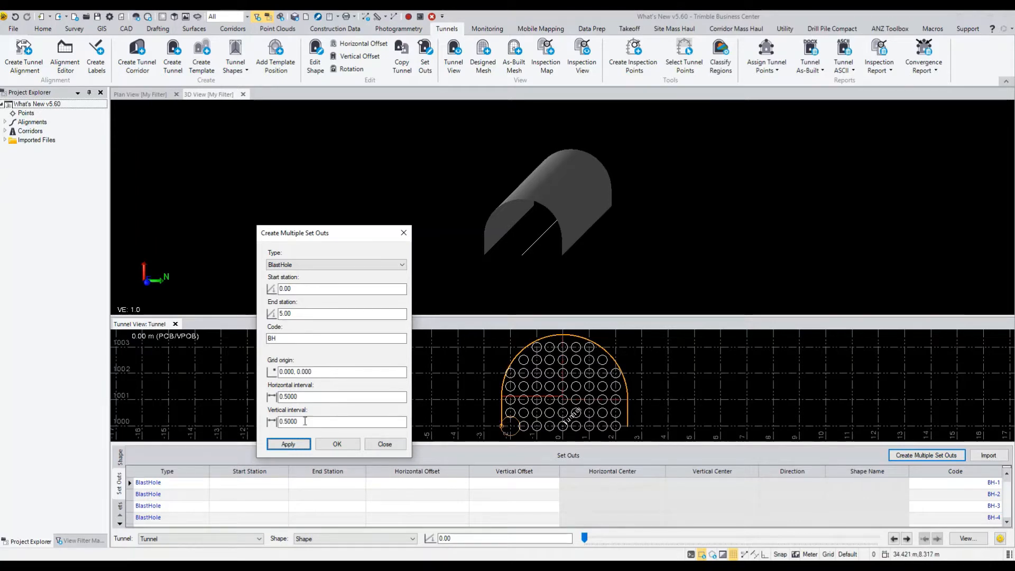
pyautogui.click(297, 397)
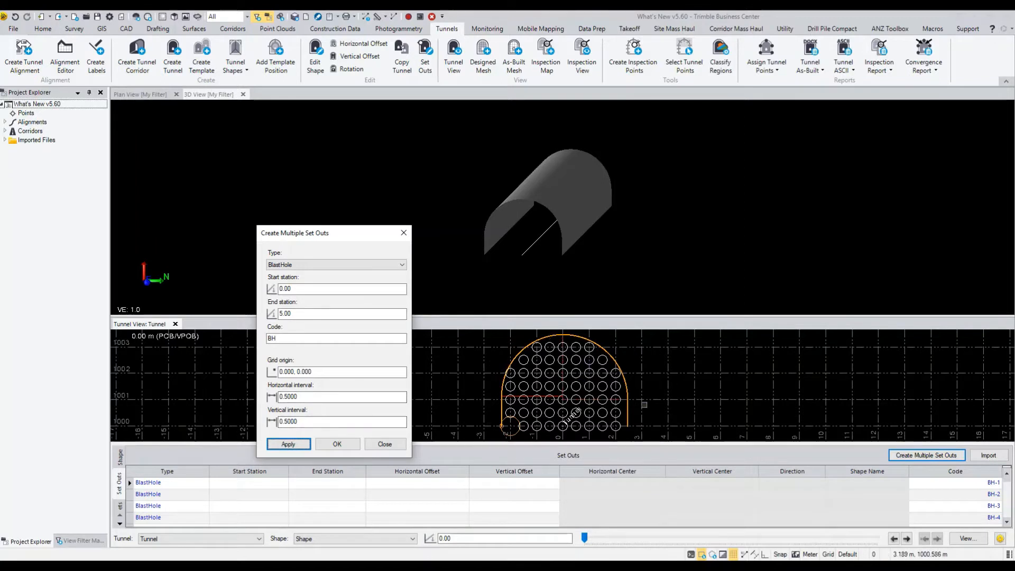
pyautogui.click(338, 445)
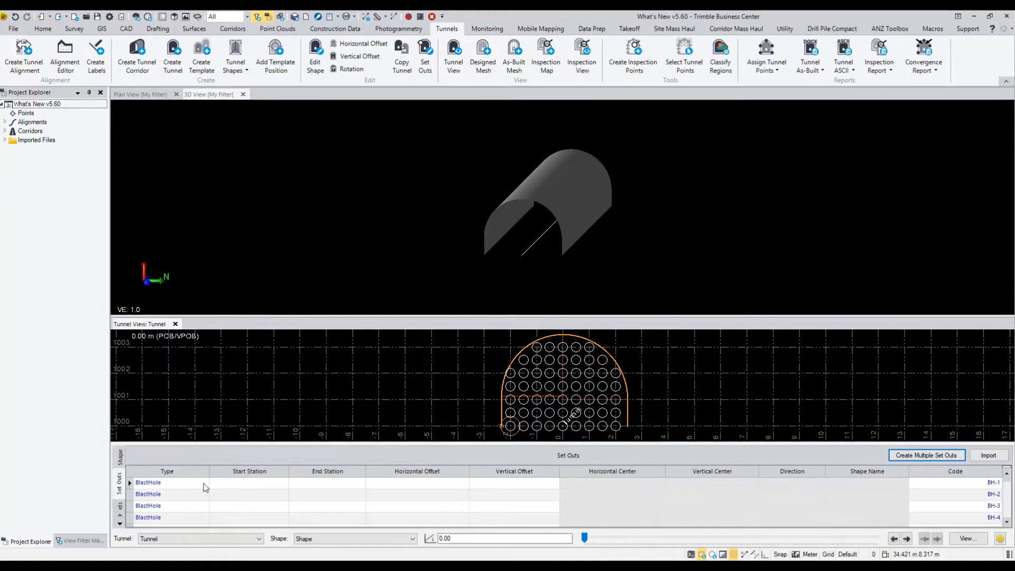
# Switch to the Tunnel Point Classification for TBM project and open the Tunnel As-Built Report (with best-fit circle)
pyautogui.moveTo(260, 548)
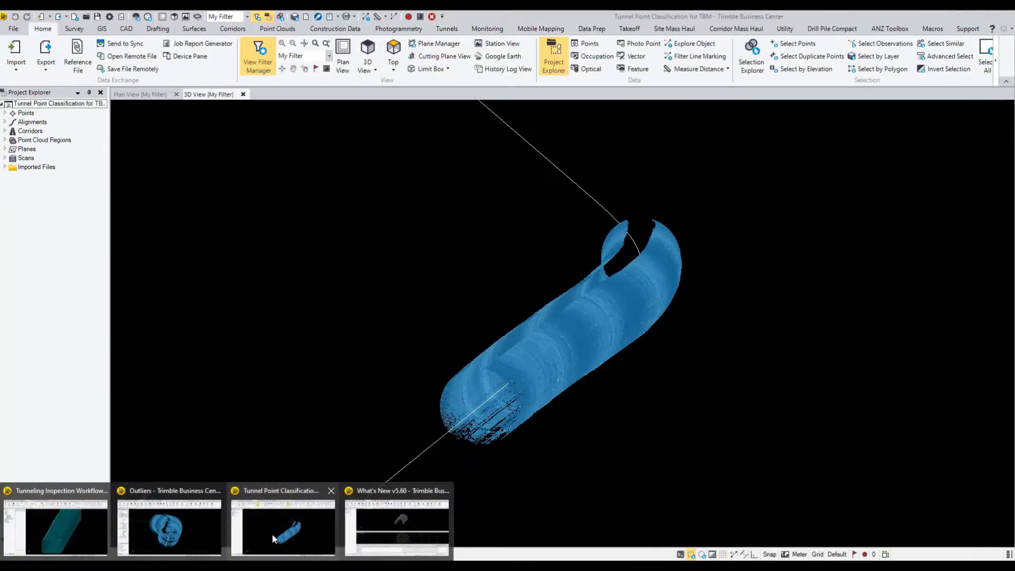
pyautogui.click(274, 532)
pyautogui.moveTo(541, 364); pyautogui.dragTo(492, 351, button='middle')
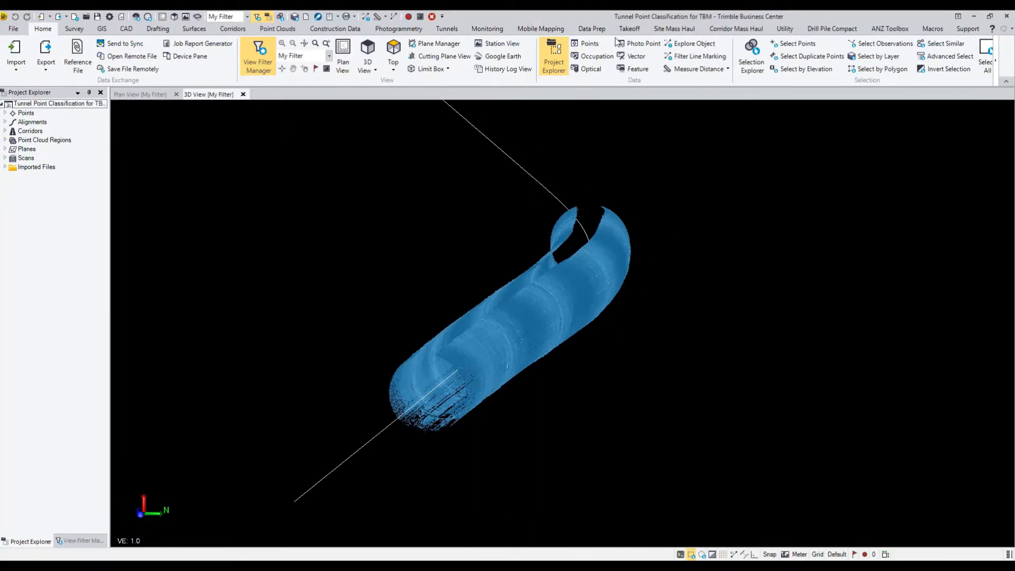
pyautogui.click(447, 29)
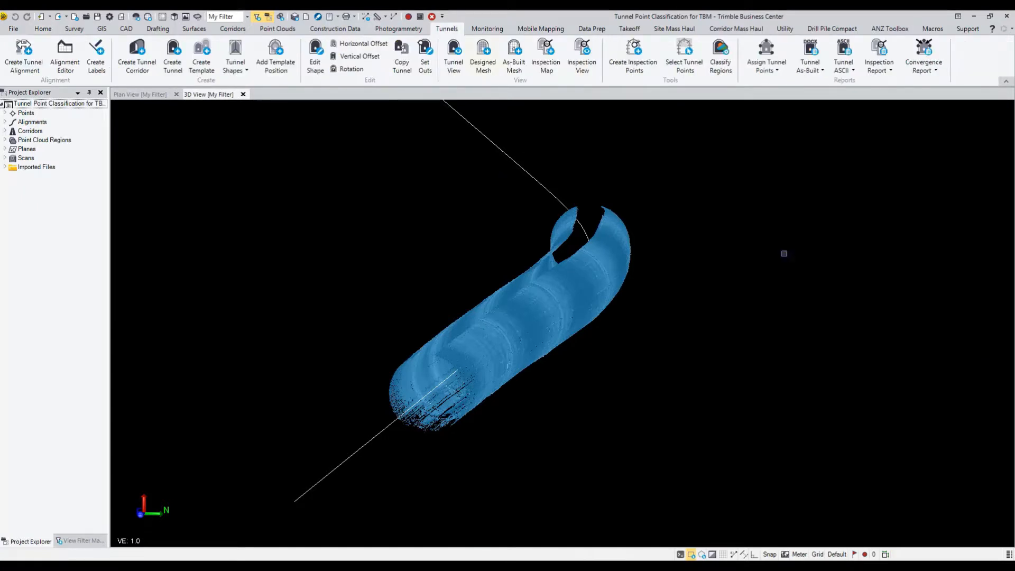
pyautogui.click(816, 74)
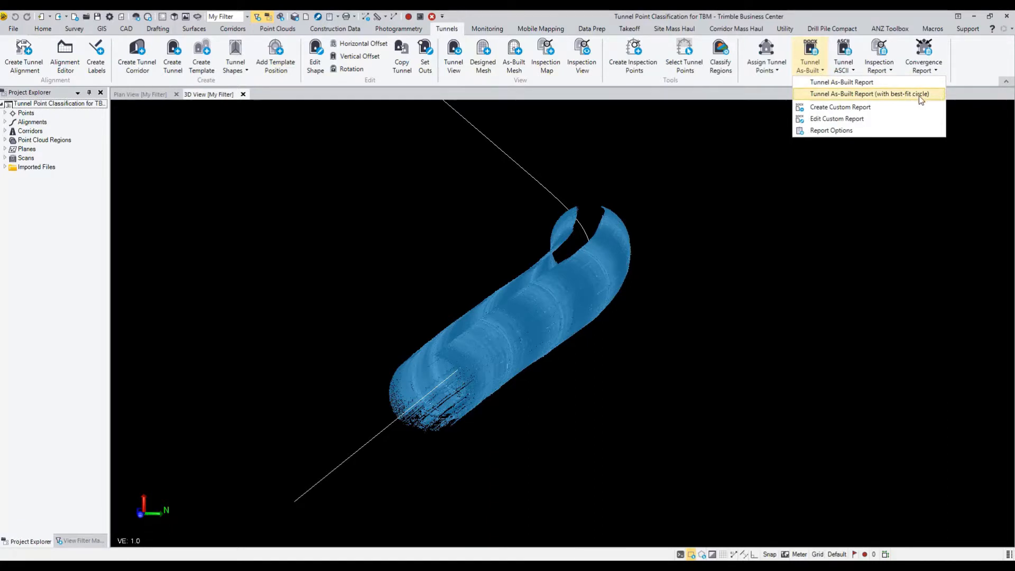
pyautogui.click(919, 96)
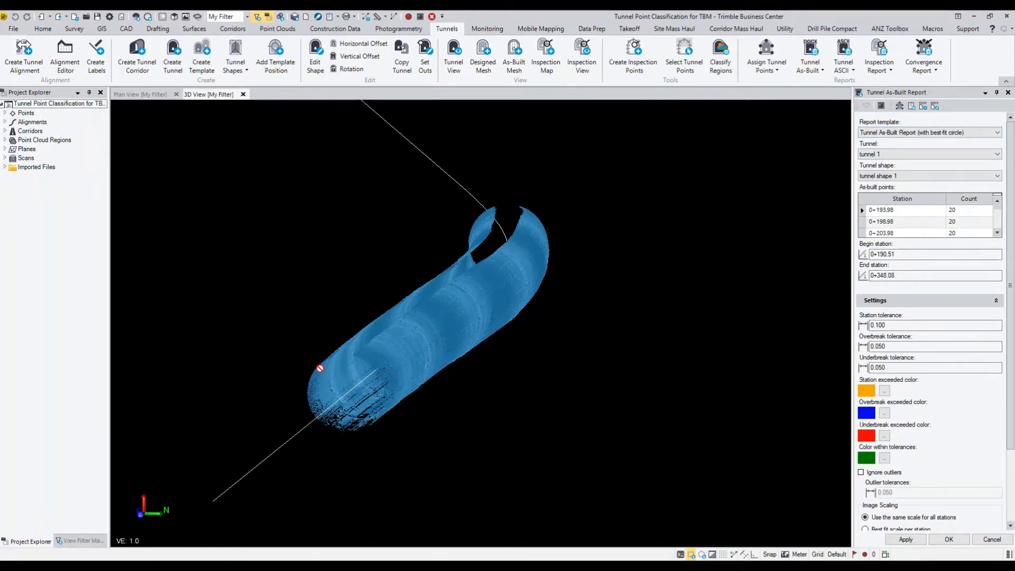
# Turn on Ignore outliers in the report settings and apply the report, creating points at the best-fit circle centers on layer BFC
pyautogui.scroll(-3, 918, 458)
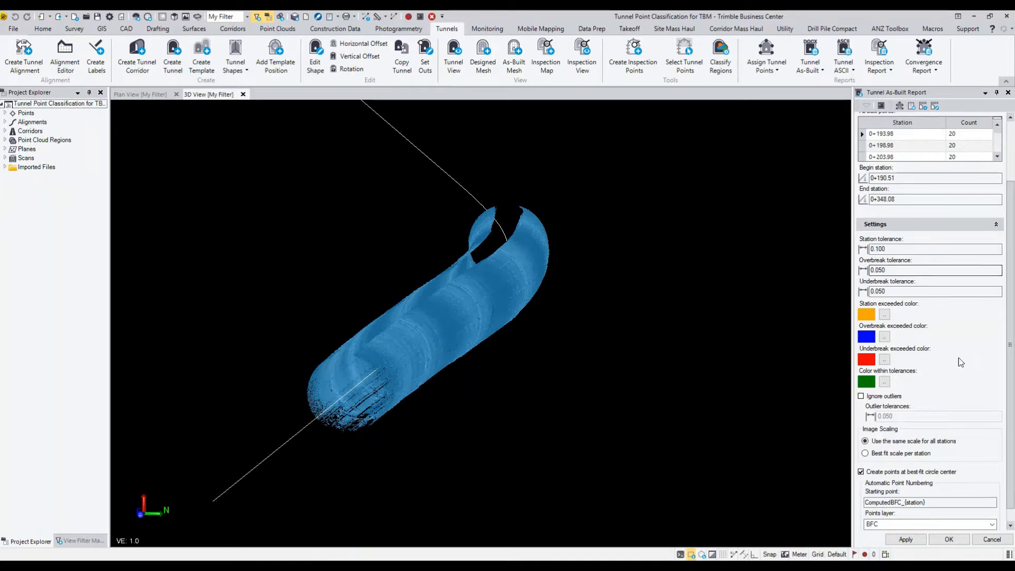
pyautogui.scroll(2, 959, 357)
pyautogui.scroll(-2, 931, 351)
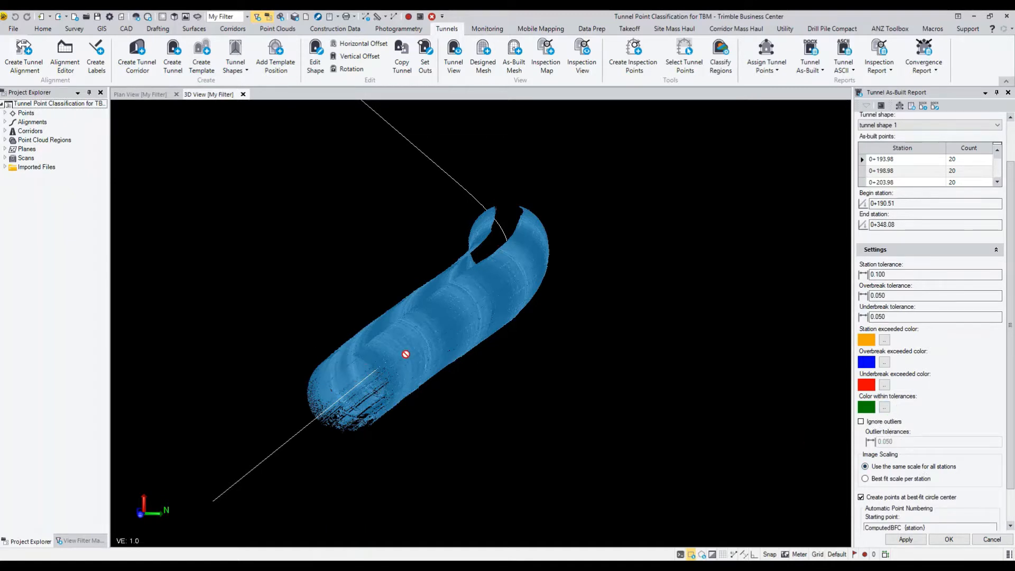
pyautogui.click(885, 422)
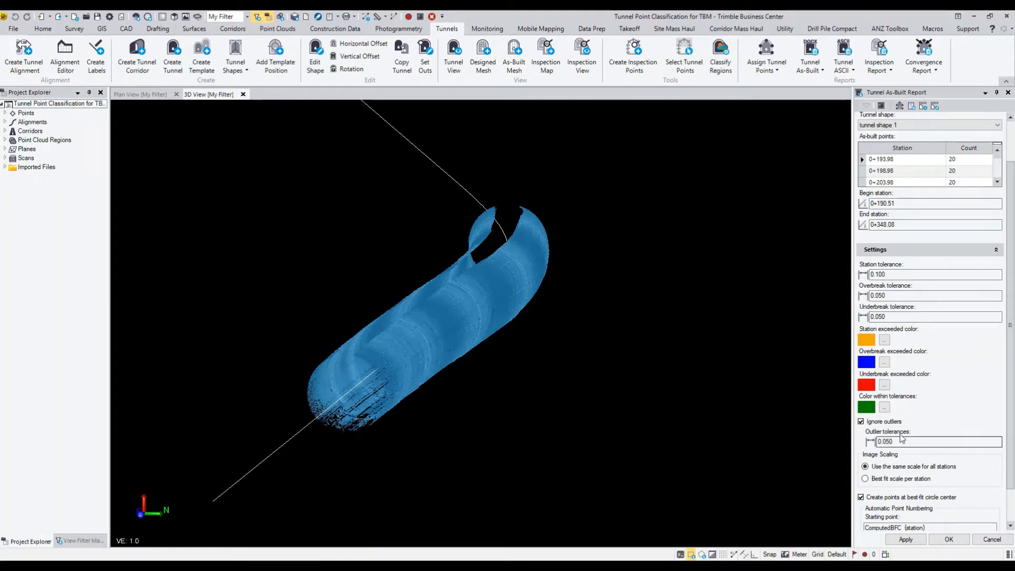
pyautogui.scroll(2, 915, 430)
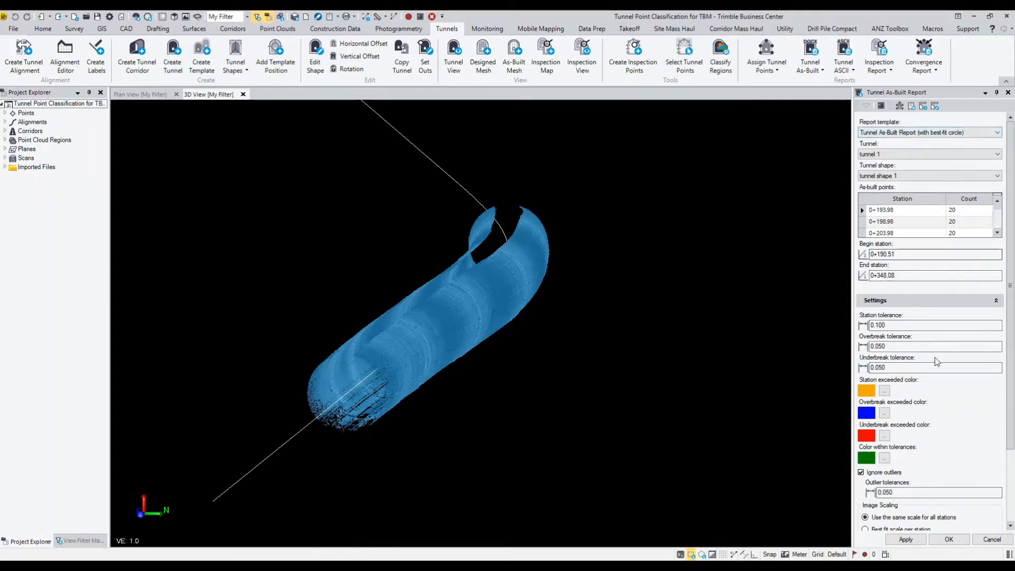
pyautogui.scroll(-4, 935, 357)
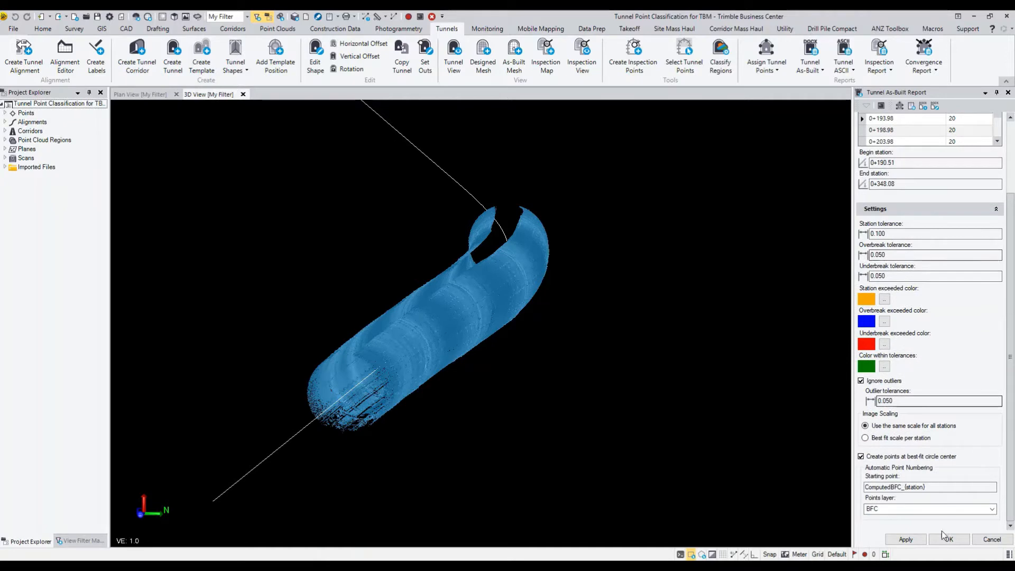
pyautogui.click(905, 540)
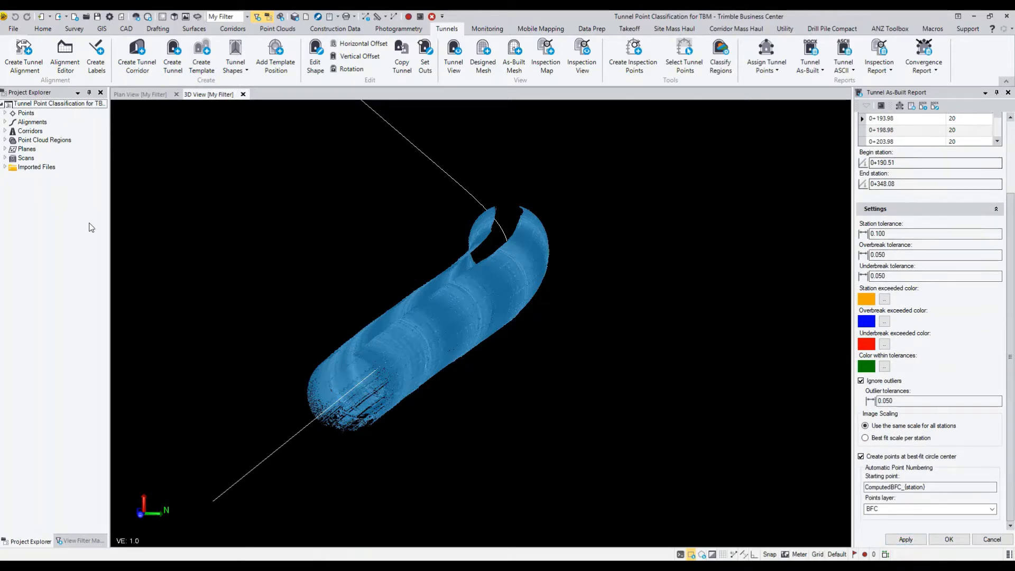
# Show the BFC layer in the 3D view through the view filter
pyautogui.click(87, 540)
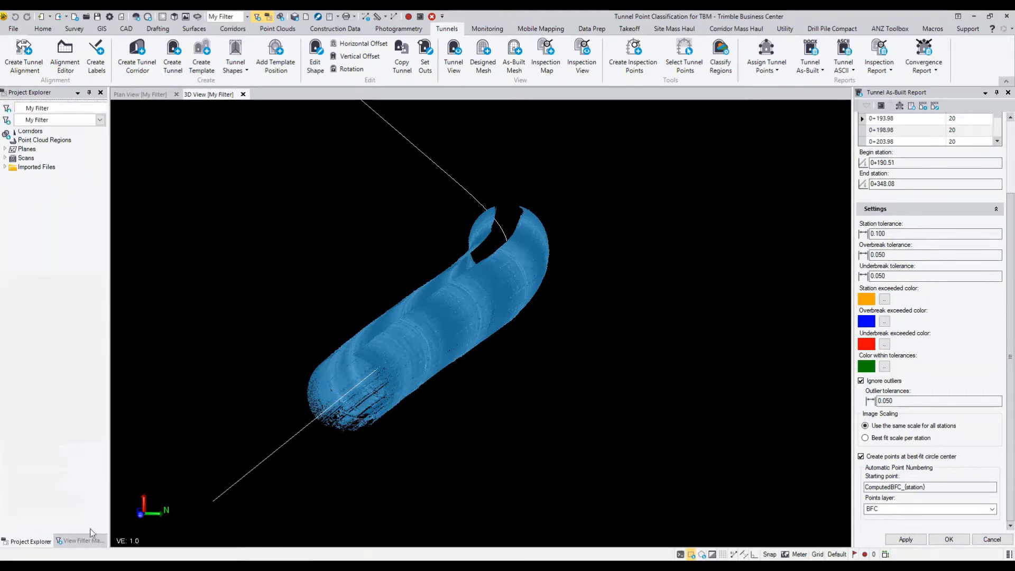
pyautogui.click(32, 222)
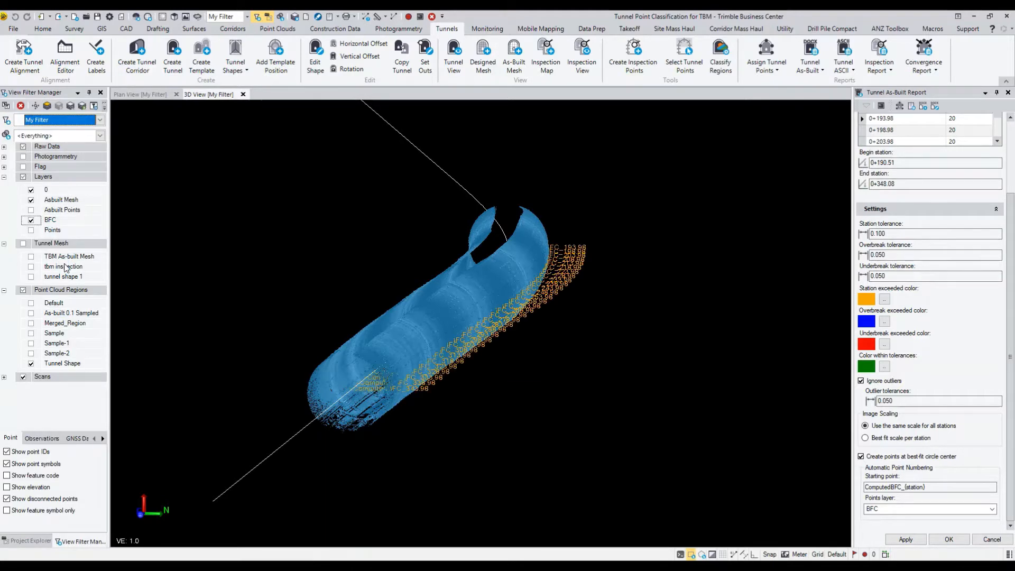
pyautogui.scroll(4, 376, 385)
pyautogui.moveTo(375, 385)
pyautogui.mouseDown(button='right')
pyautogui.moveTo(447, 391)
pyautogui.moveTo(425, 369)
pyautogui.mouseUp(button='right')
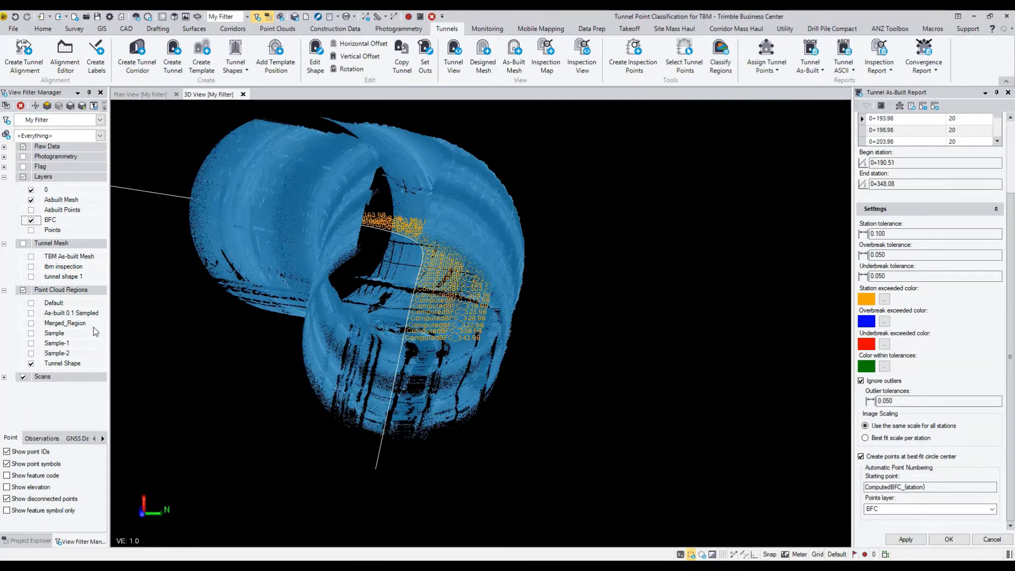
# Examine the computed best-fit circle center points along the length of the tunnel
pyautogui.click(126, 30)
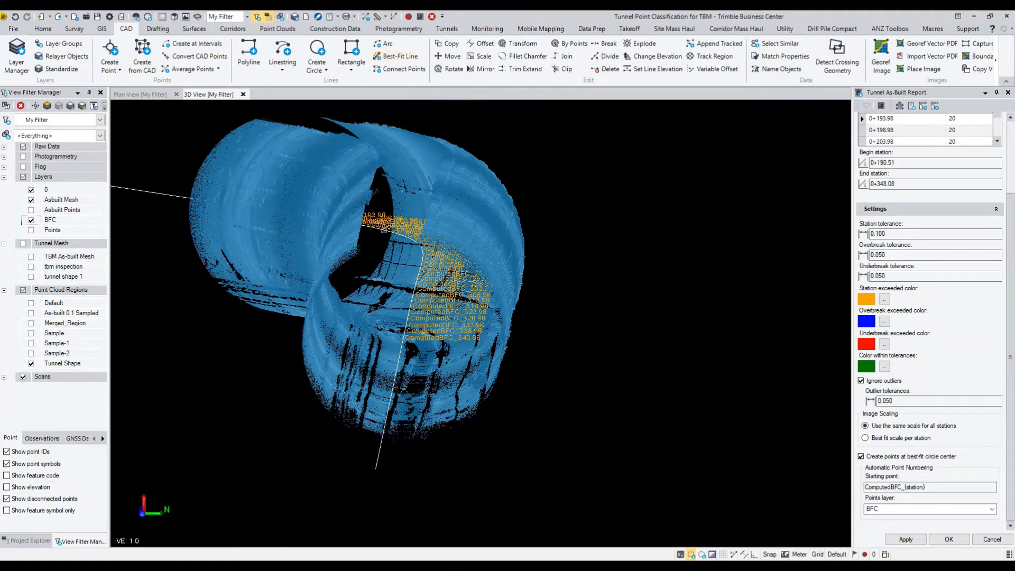
pyautogui.moveTo(386, 201); pyautogui.dragTo(412, 252, button='right')
pyautogui.scroll(-3, 413, 252)
pyautogui.moveTo(422, 289); pyautogui.dragTo(428, 232, button='middle')
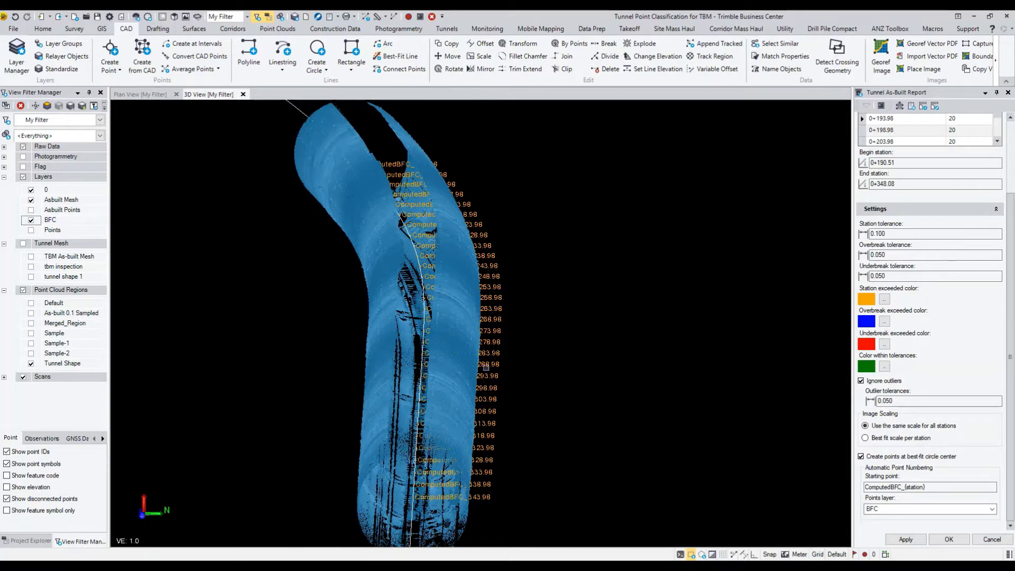
pyautogui.moveTo(486, 368)
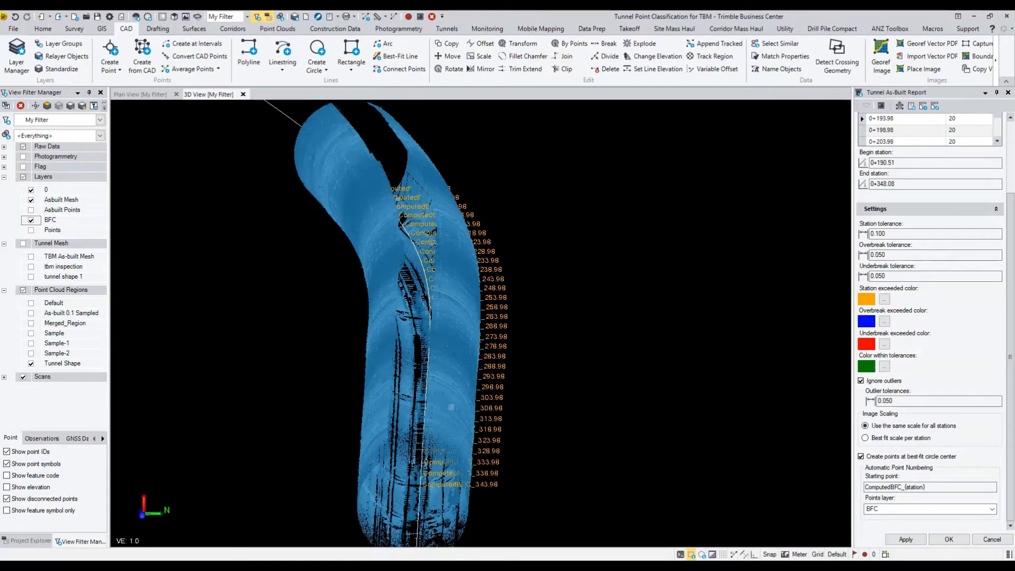
# Switch to the Tunnel Best Fit Example report in Word and review station 0+193.98's cross-section, calculated alignment point and point delta table
pyautogui.moveTo(451, 408); pyautogui.dragTo(434, 421, button='right')
pyautogui.moveTo(445, 457); pyautogui.dragTo(484, 431, button='middle')
pyautogui.scroll(1, 497, 468)
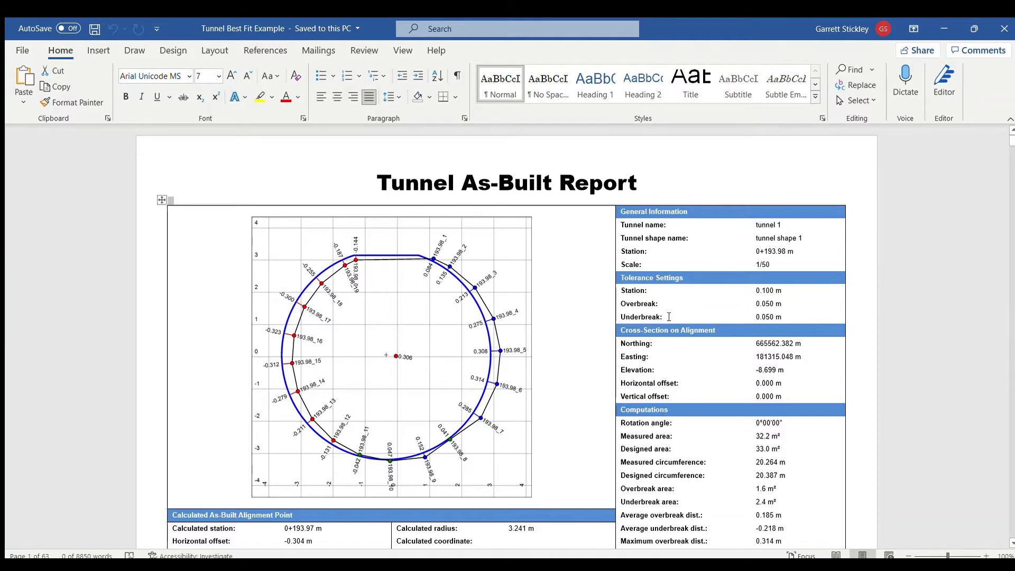
pyautogui.scroll(-2, 670, 317)
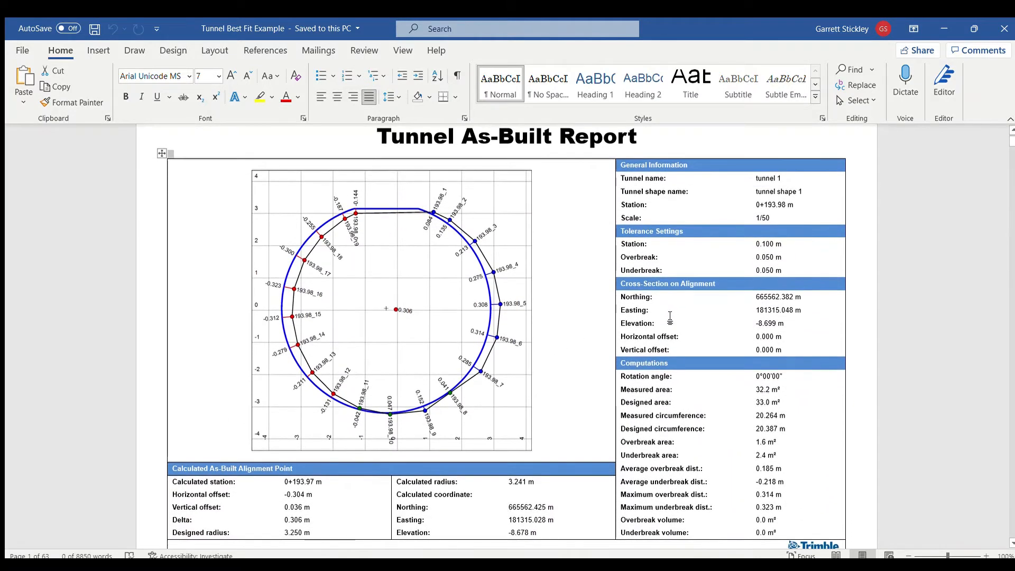
pyautogui.scroll(-2, 670, 317)
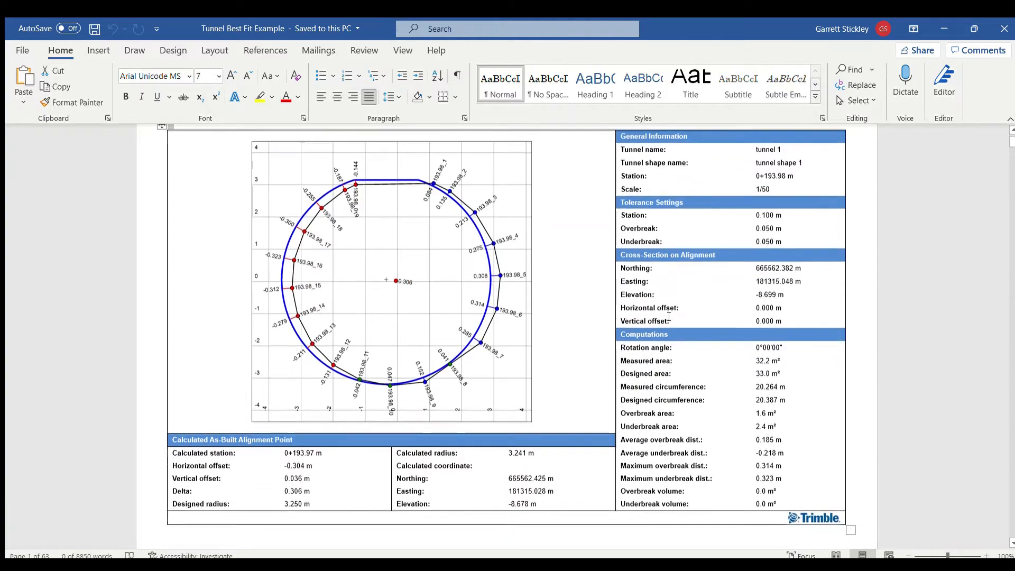
pyautogui.scroll(-8, 669, 317)
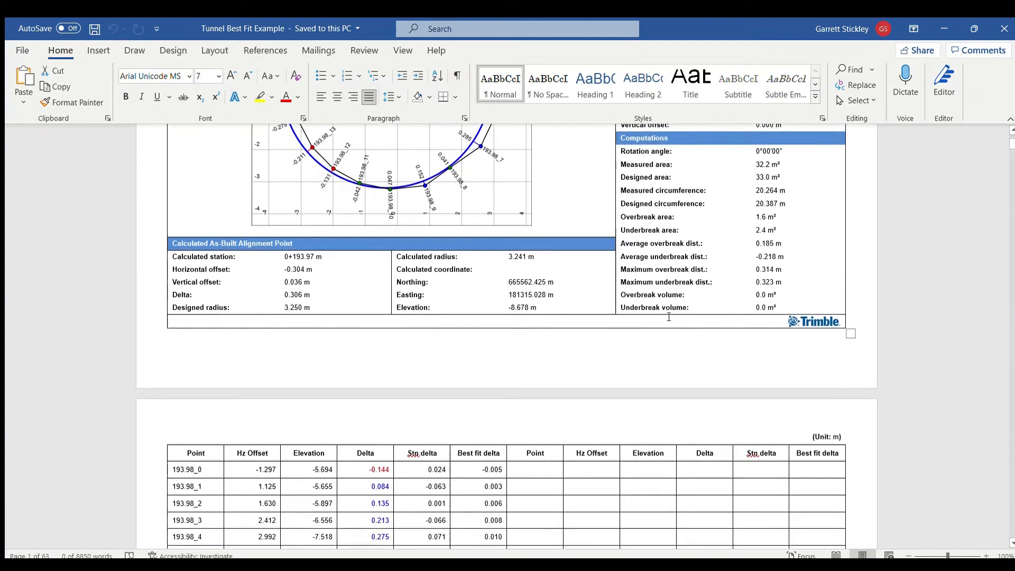
pyautogui.scroll(-15, 666, 317)
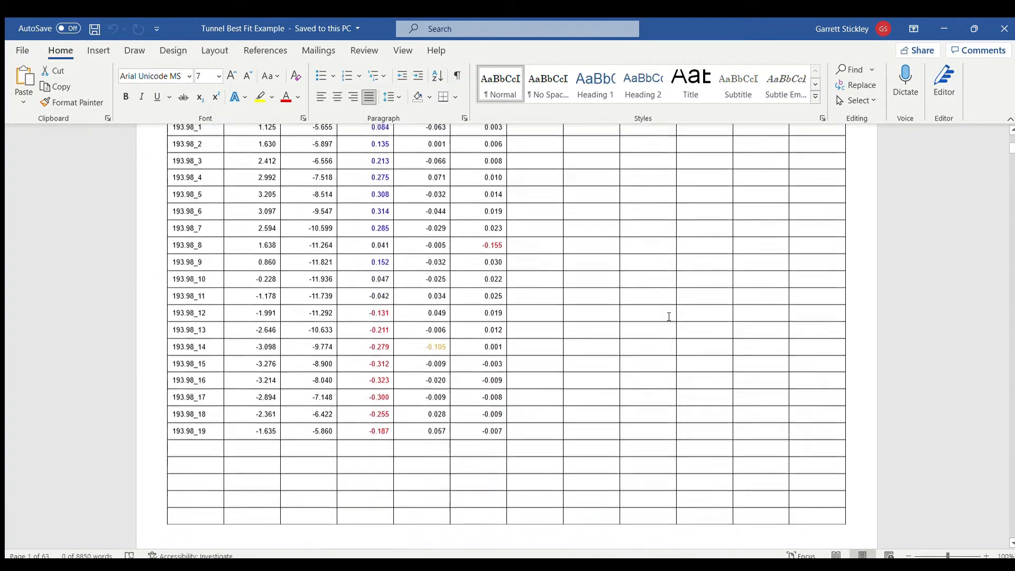
pyautogui.scroll(-19, 669, 317)
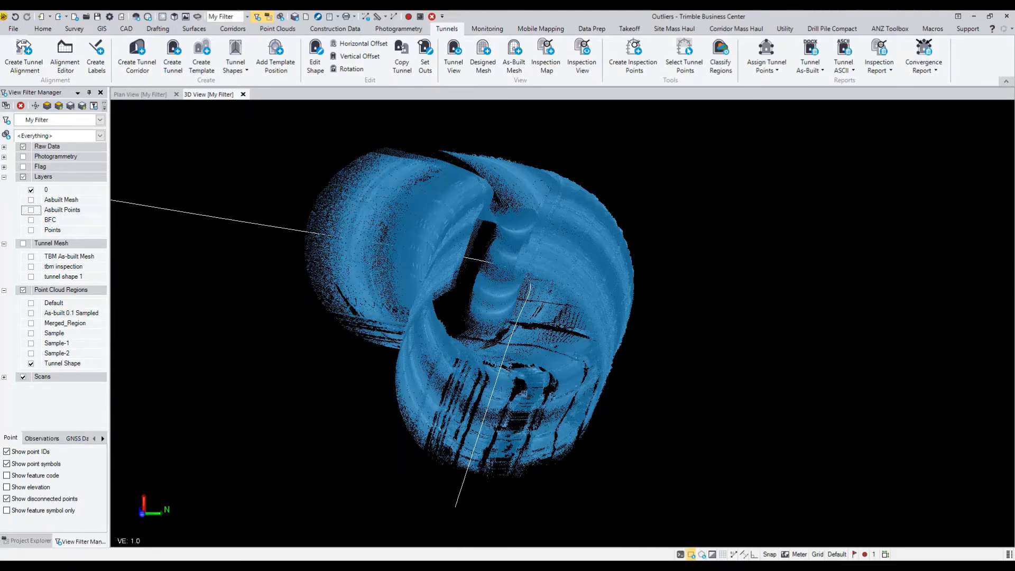
# Show the Asbuilt Points layer over the tunnel point cloud in the Outliers project's 3D view
pyautogui.moveTo(517, 385); pyautogui.dragTo(510, 342, button='middle')
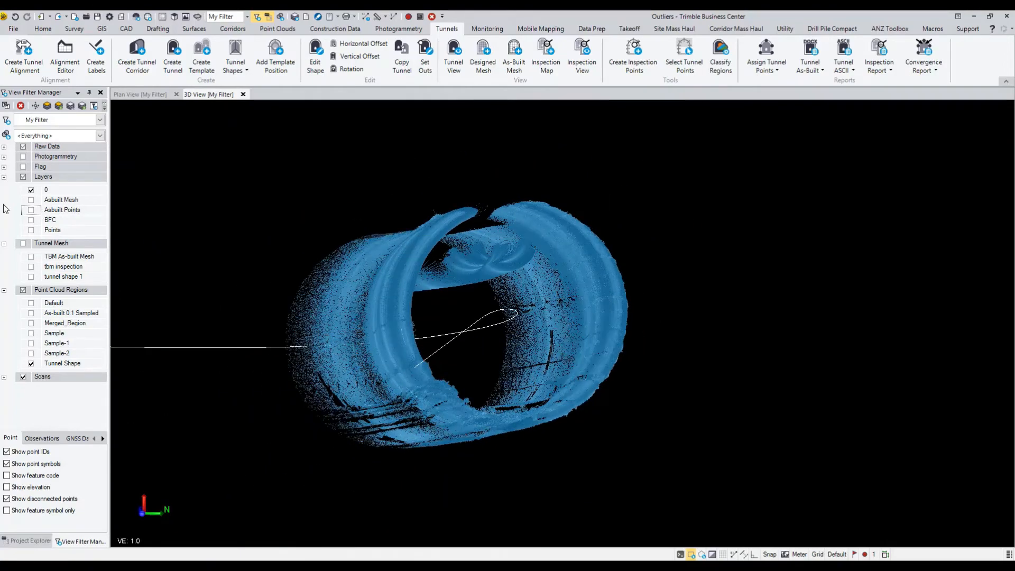
pyautogui.click(31, 210)
pyautogui.moveTo(422, 370); pyautogui.dragTo(369, 327, button='middle')
pyautogui.scroll(5, 522, 262)
pyautogui.scroll(-5, 353, 337)
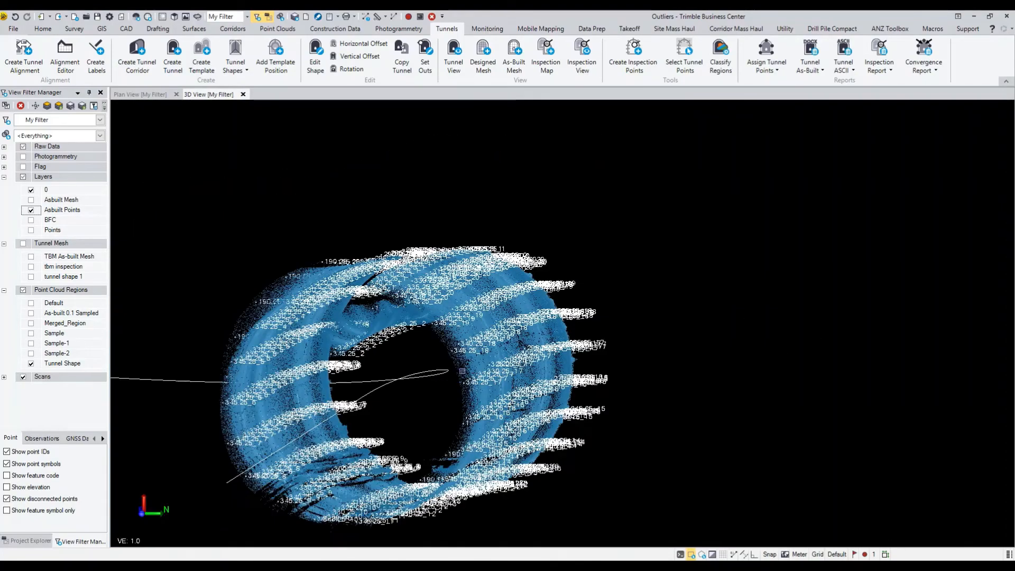
# Open the Tunnel As-Built Report command for tunnel 1 in the Outliers project and turn off Ignore outliers
pyautogui.click(809, 69)
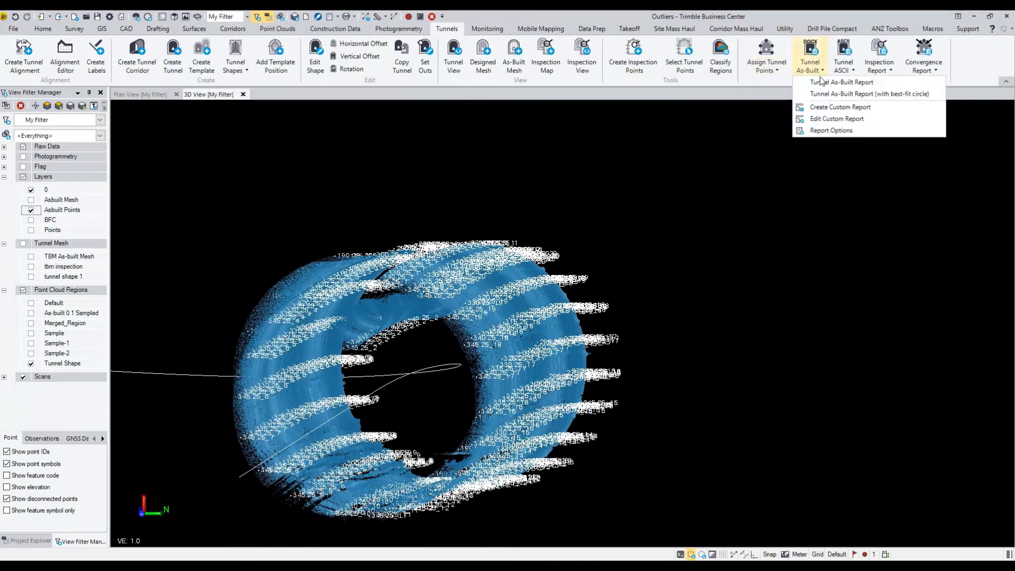
pyautogui.click(826, 84)
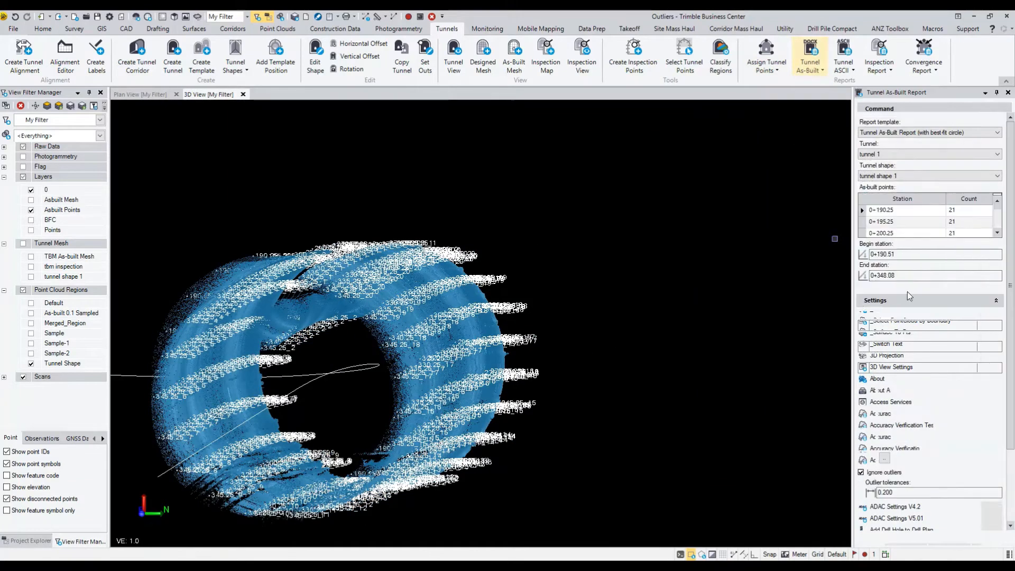
pyautogui.scroll(-2, 927, 273)
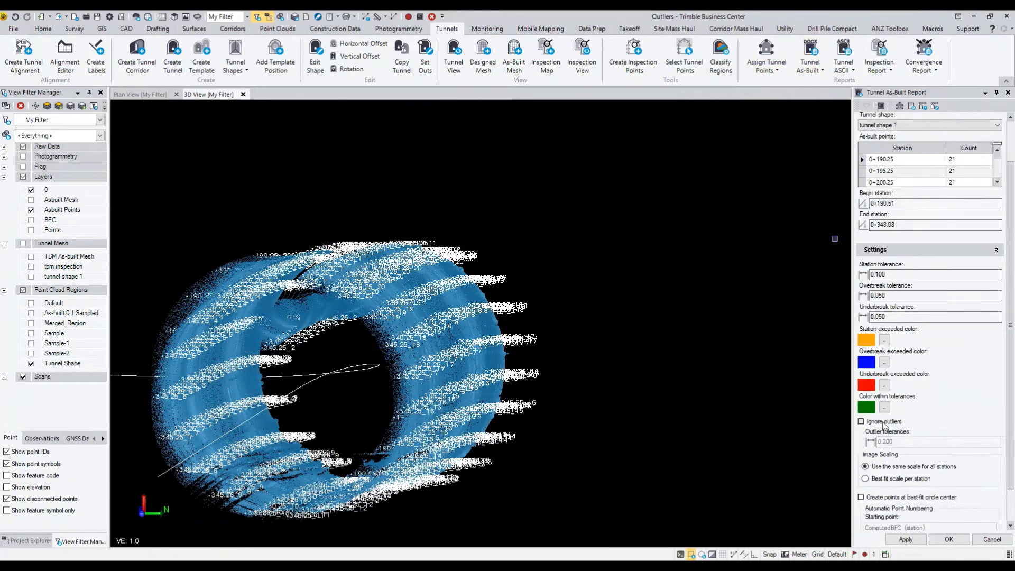
pyautogui.click(883, 421)
pyautogui.scroll(-1, 910, 425)
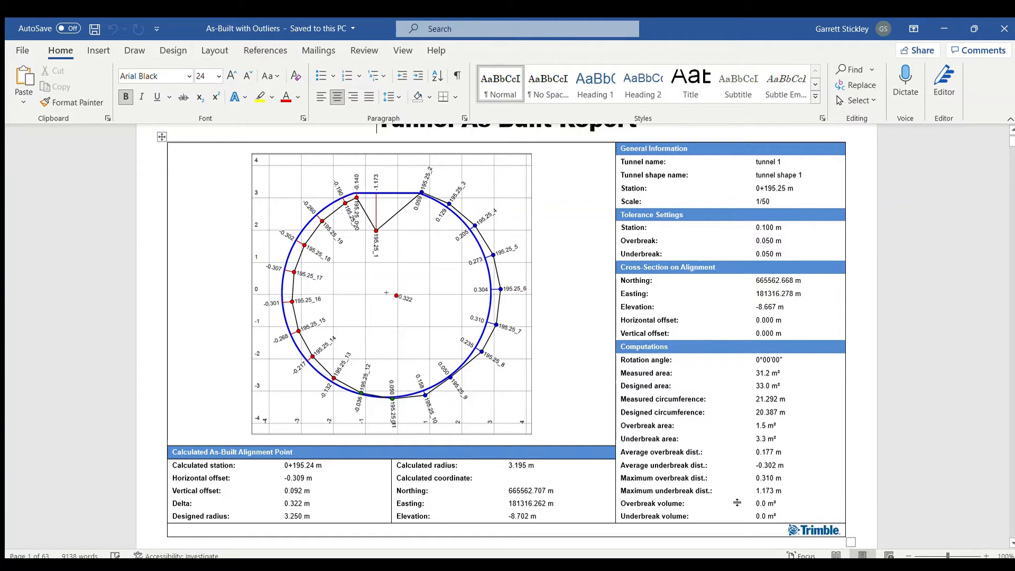
# Switch to the As-Built with Outliers report in Word and review station 0+195.25's computations and calculated alignment point
pyautogui.click(615, 373)
pyautogui.scroll(-10, 614, 373)
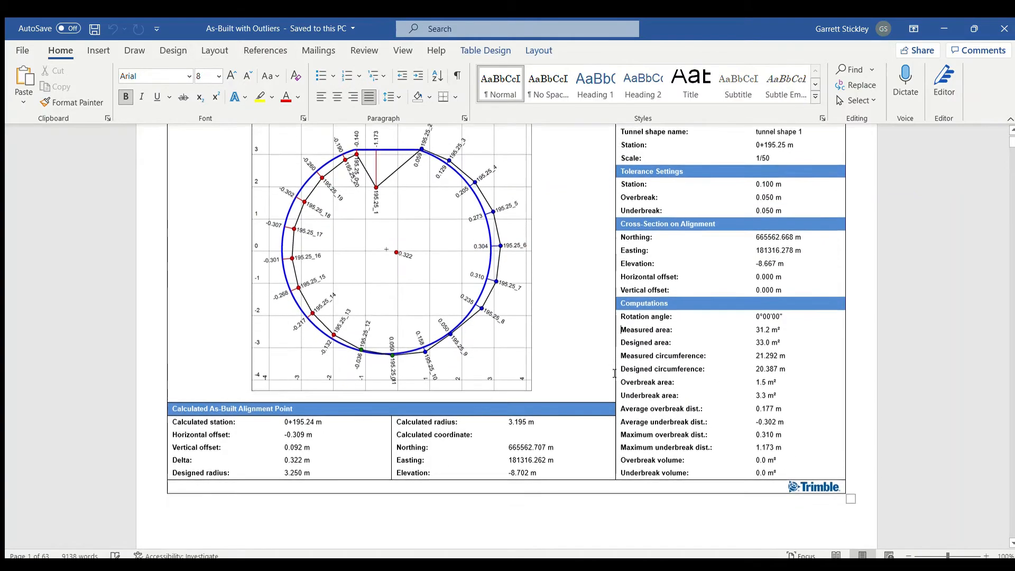
pyautogui.scroll(-8, 615, 373)
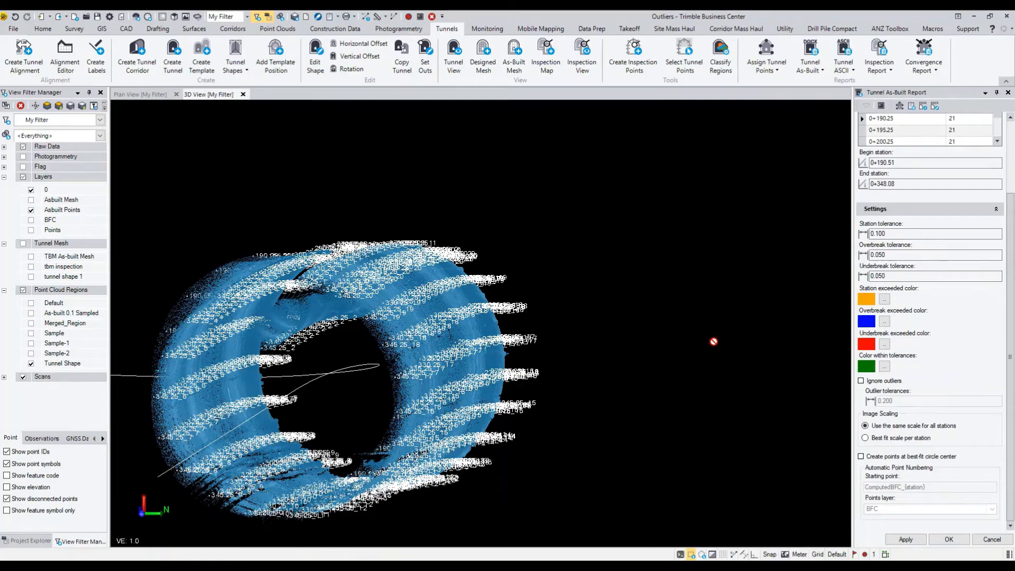
# Back in Trimble Business Center, turn on Ignore outliers in the as-built report settings with an outlier tolerance of 0.200
pyautogui.click(871, 382)
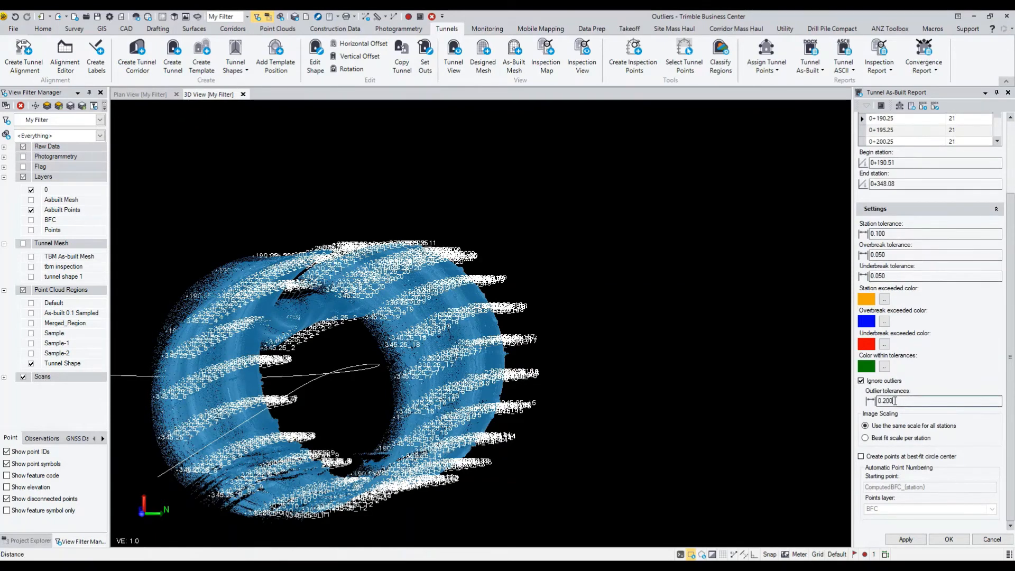
pyautogui.moveTo(895, 401); pyautogui.dragTo(884, 401)
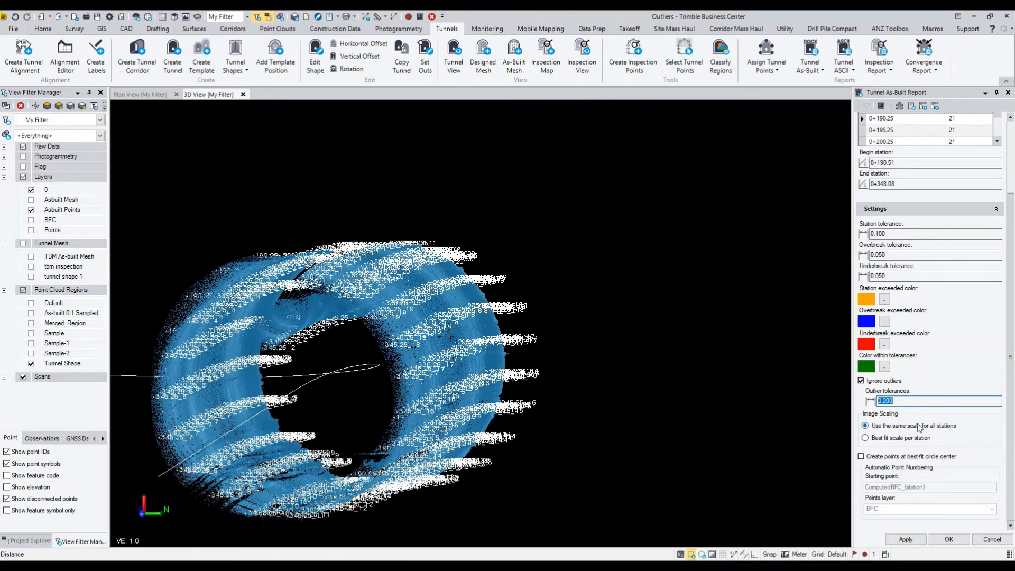
pyautogui.moveTo(452, 358); pyautogui.dragTo(525, 335, button='middle')
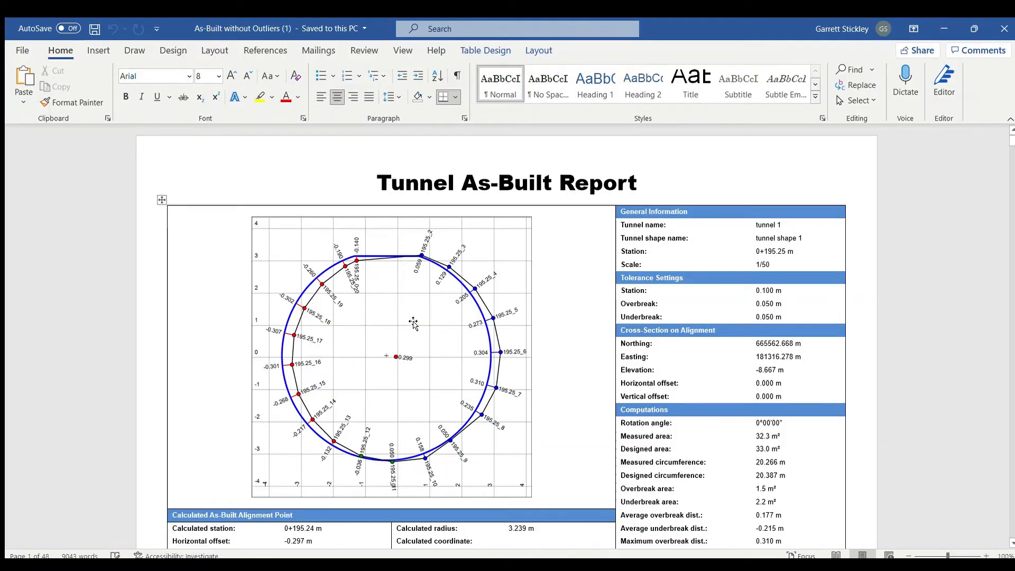
# Switch to the As-Built without Outliers (1) report in Word and review the cross-section and computations at station 0+195.25
pyautogui.scroll(-6, 765, 443)
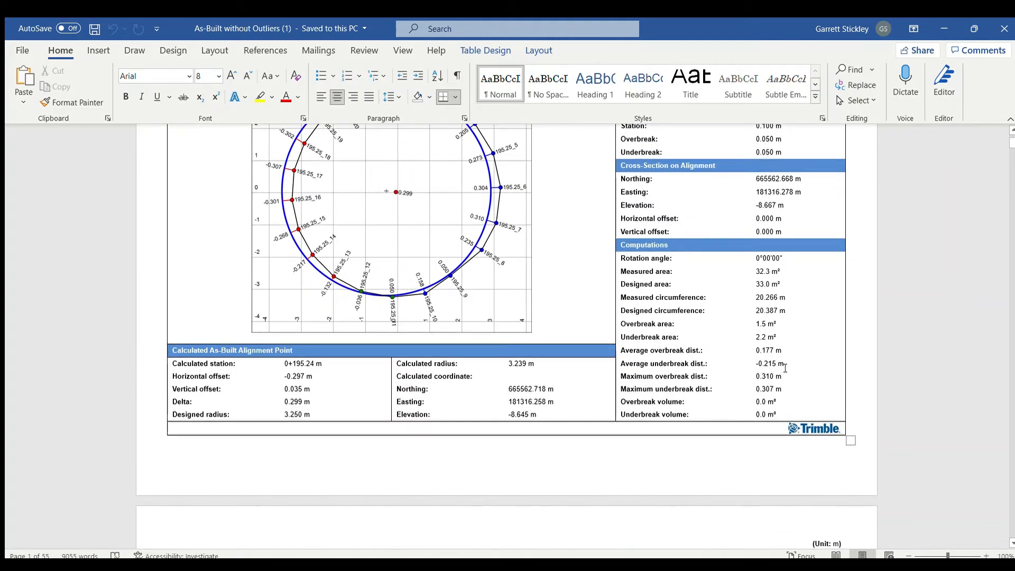
pyautogui.scroll(-12, 785, 368)
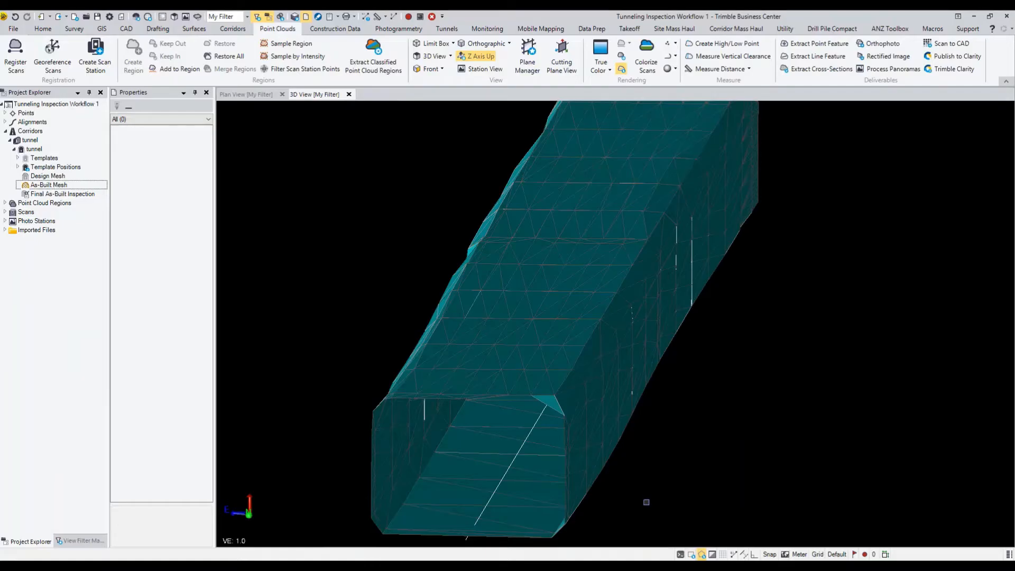
# In the Tunneling Inspection Workflow 1 project, set the As-Built Mesh's Closed property to No
pyautogui.moveTo(646, 432); pyautogui.dragTo(524, 408, button='middle')
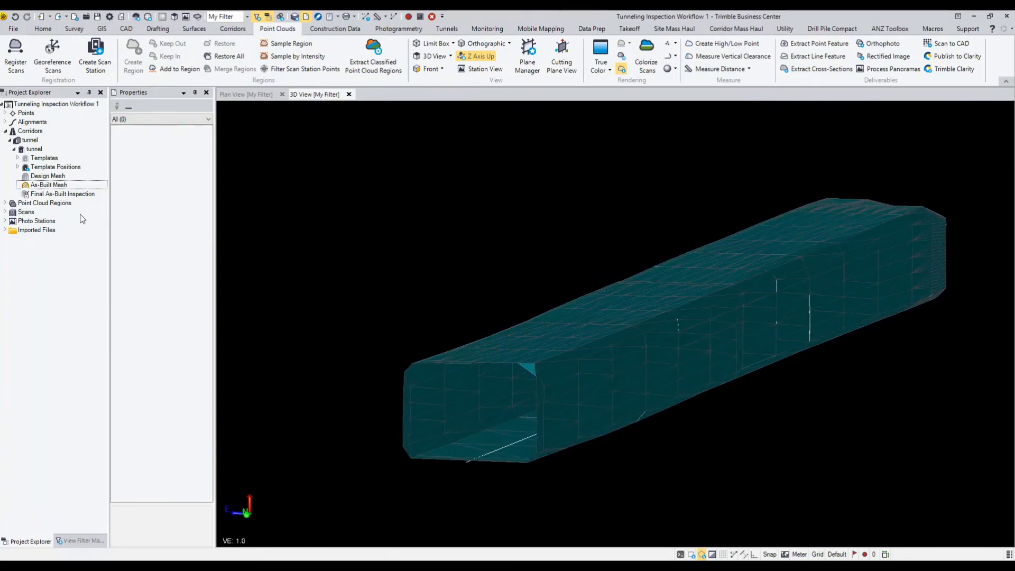
pyautogui.click(60, 186)
pyautogui.rightClick(61, 185)
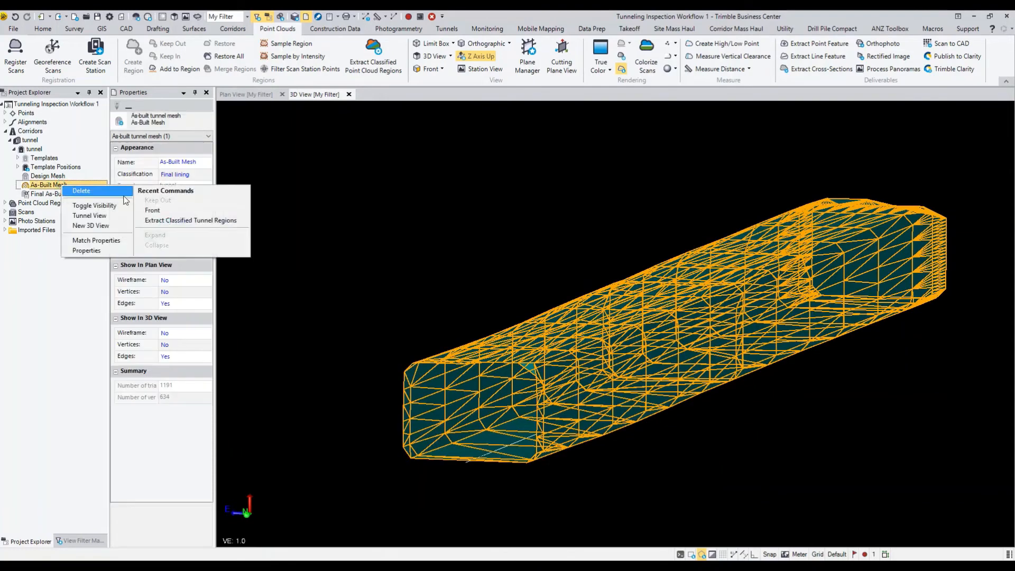
pyautogui.click(173, 151)
pyautogui.click(181, 202)
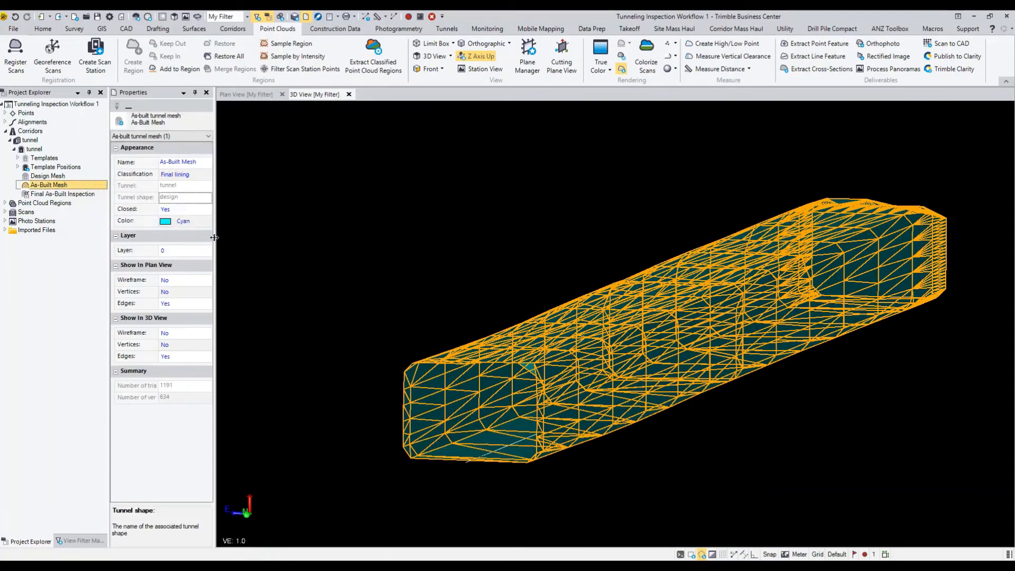
pyautogui.click(189, 210)
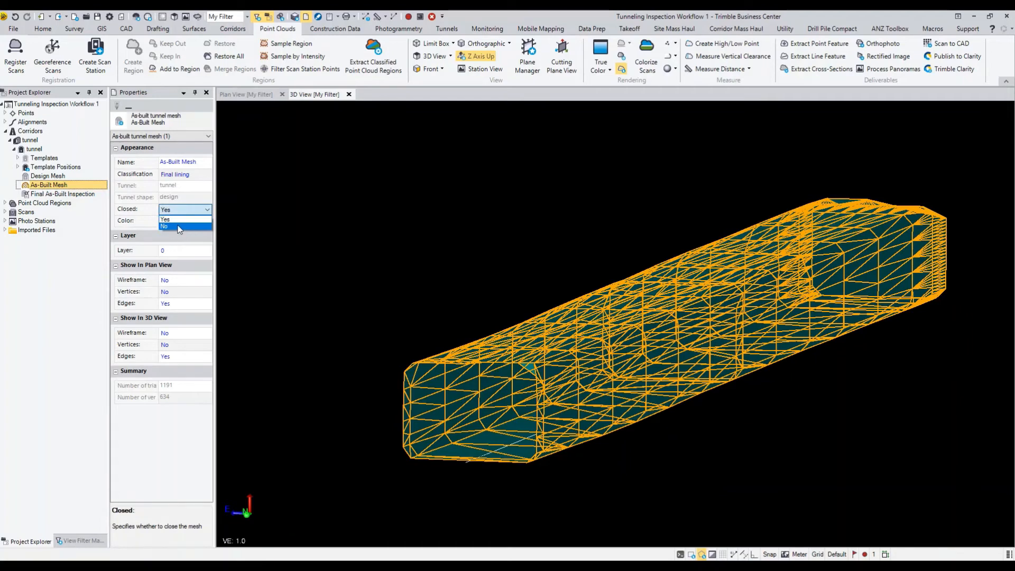
pyautogui.click(180, 227)
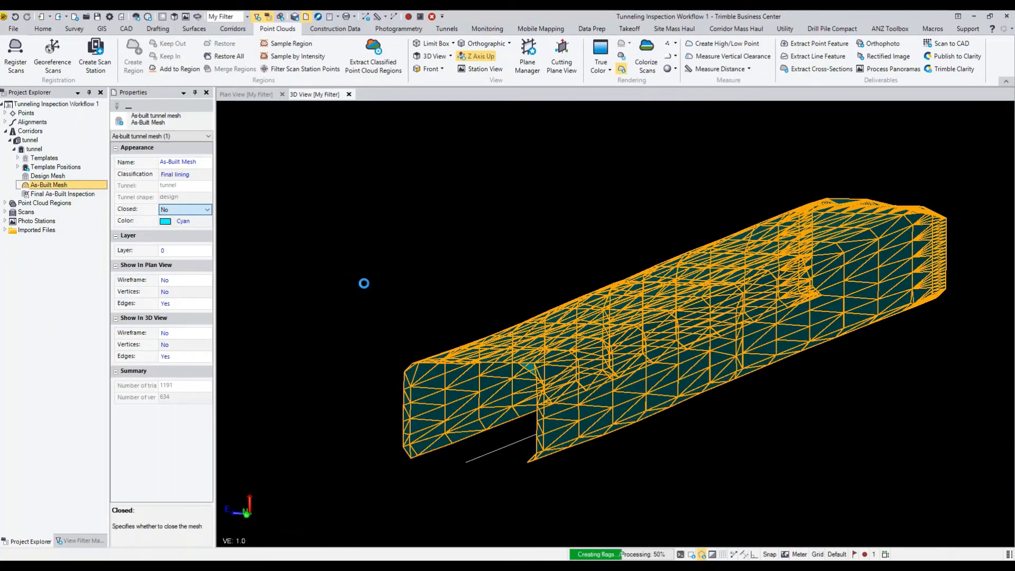
pyautogui.click(369, 275)
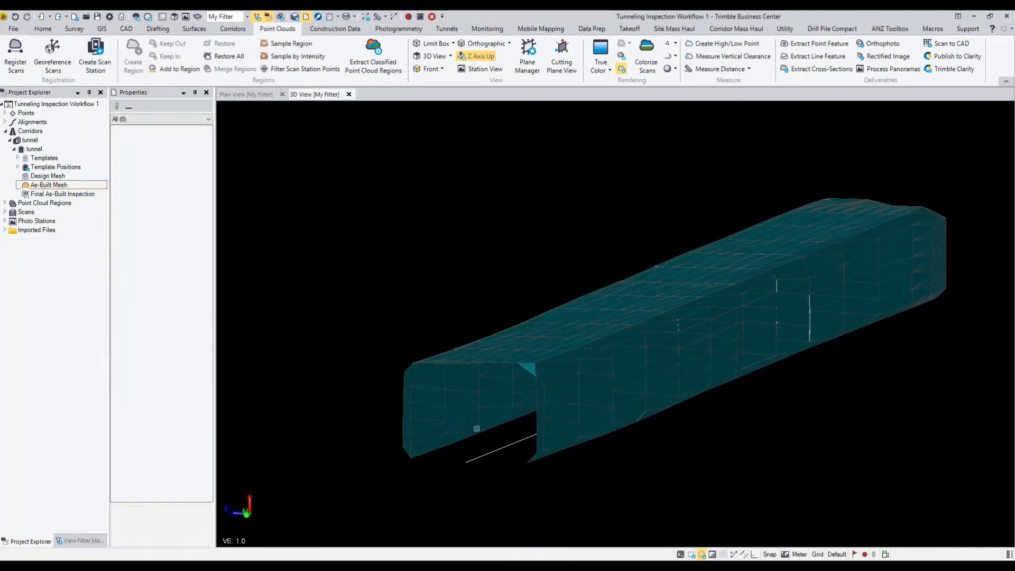
# Inspect the open underside of the As-Built Mesh, and set its Closed property back to Yes
pyautogui.moveTo(476, 428)
pyautogui.mouseDown(button='middle')
pyautogui.moveTo(553, 423)
pyautogui.moveTo(499, 406)
pyautogui.mouseUp(button='middle')
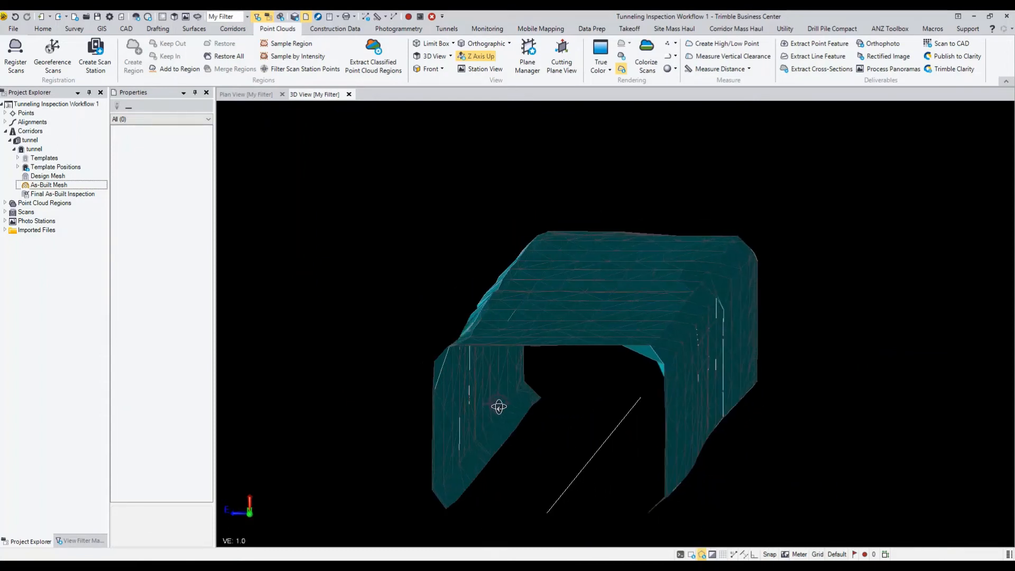
pyautogui.moveTo(580, 316); pyautogui.dragTo(589, 231, button='middle')
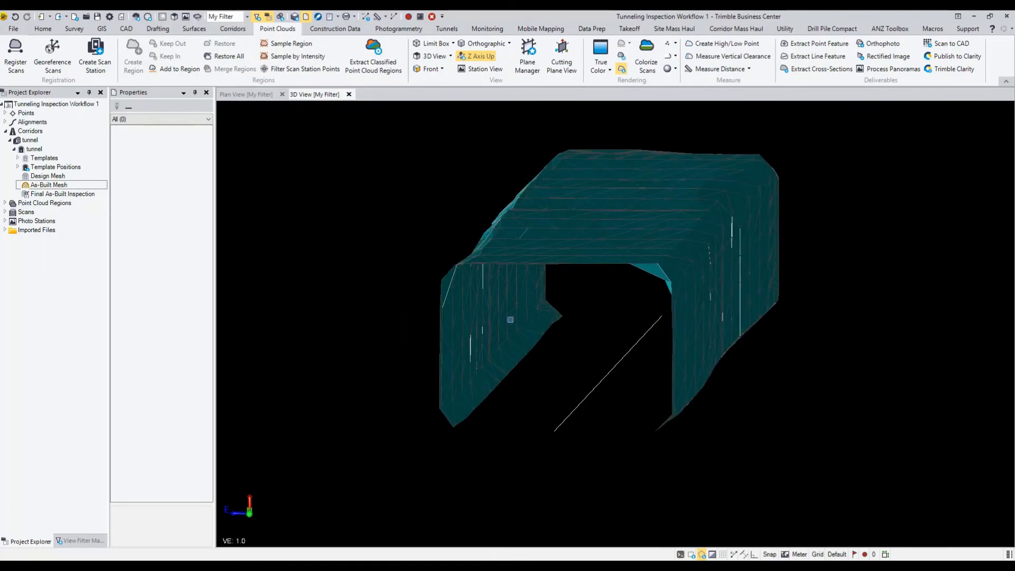
pyautogui.moveTo(504, 313); pyautogui.dragTo(399, 326, button='middle')
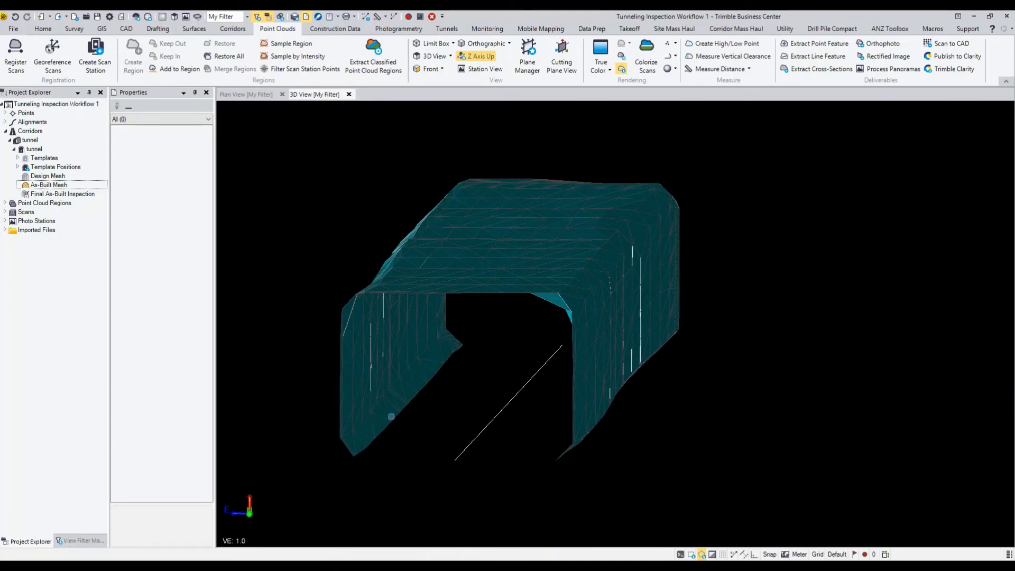
pyautogui.moveTo(390, 424); pyautogui.dragTo(455, 431, button='middle')
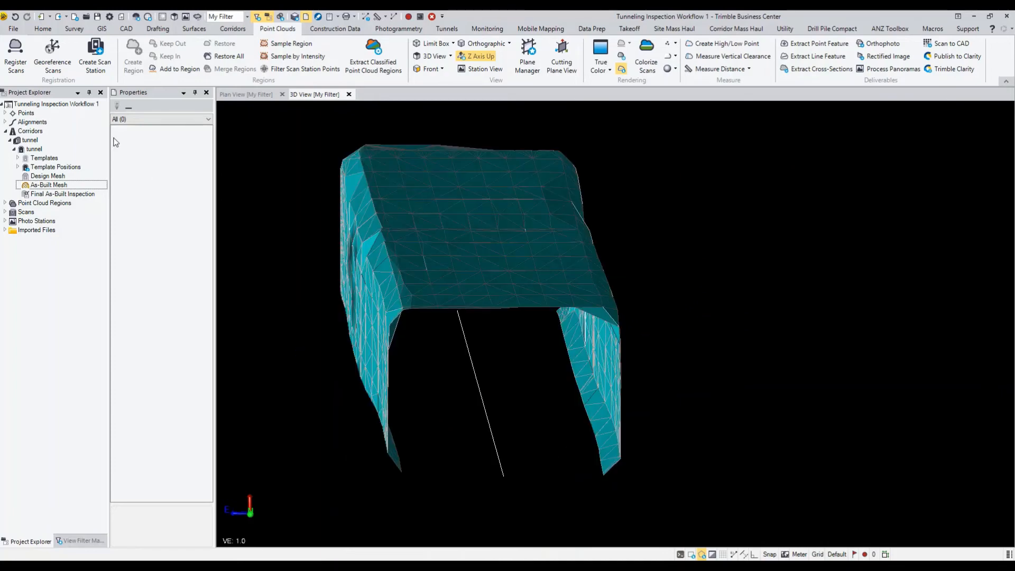
pyautogui.click(64, 185)
pyautogui.click(185, 209)
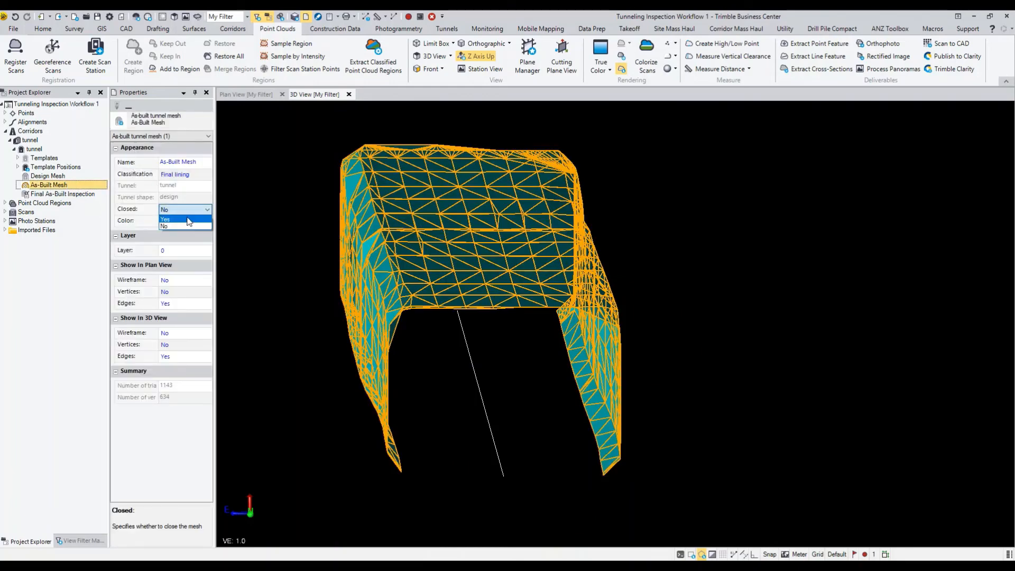
pyautogui.click(187, 221)
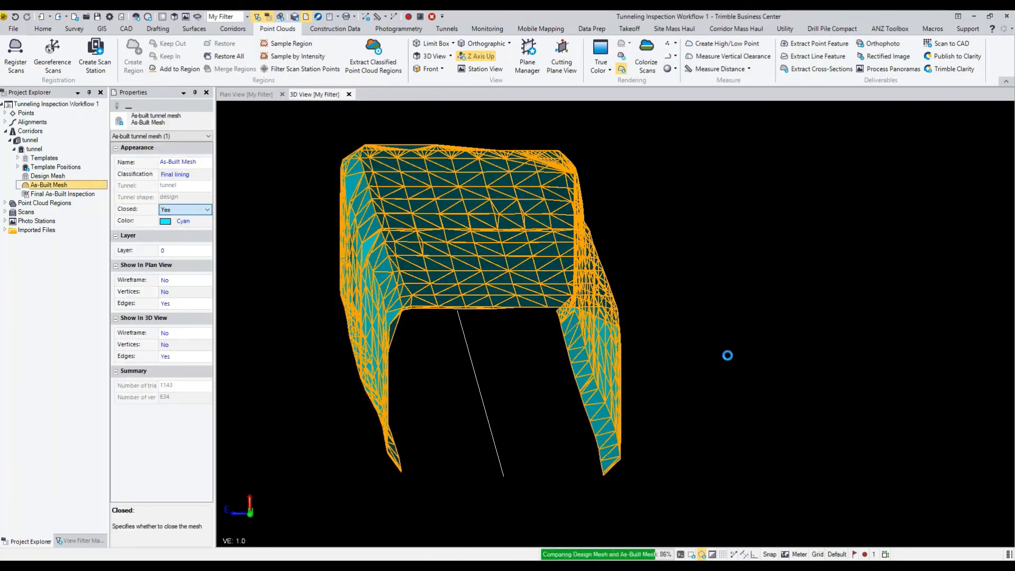
pyautogui.click(782, 354)
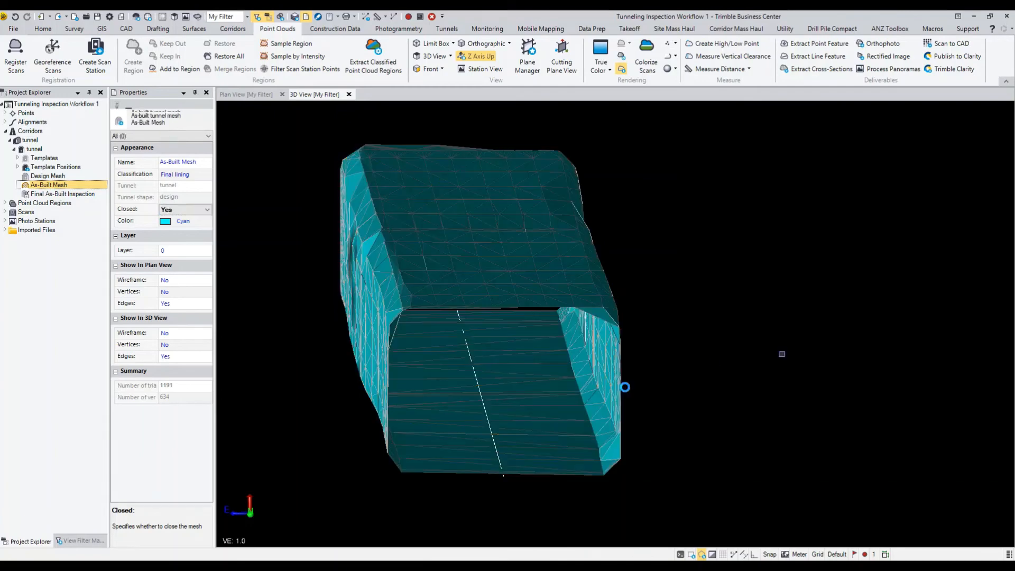
# Inspect the closed tunnel floor, and set the As-Built Mesh's Closed property to No again
pyautogui.moveTo(540, 410); pyautogui.dragTo(563, 397, button='right')
pyautogui.moveTo(561, 392); pyautogui.dragTo(448, 407, button='middle')
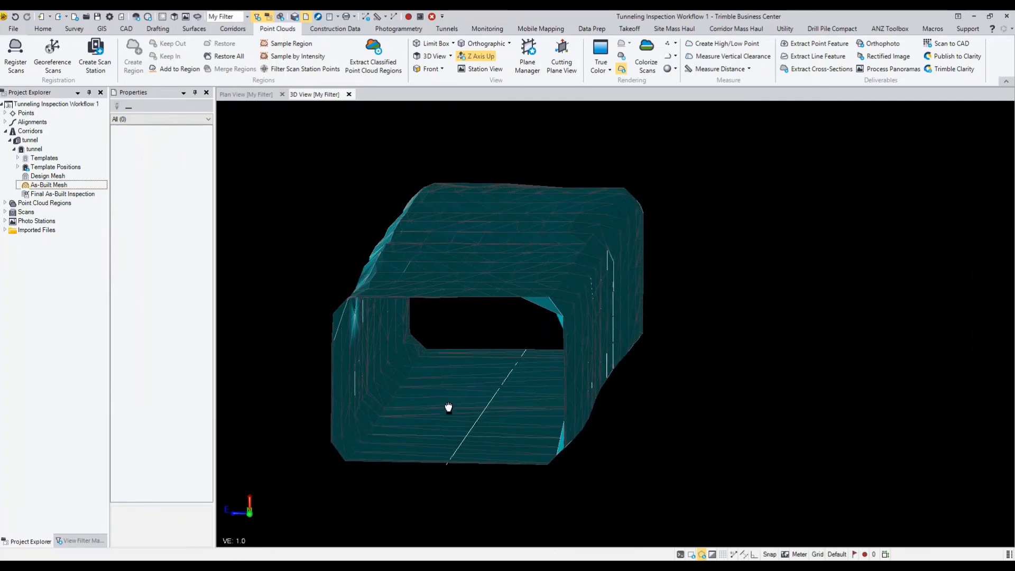
pyautogui.moveTo(448, 408); pyautogui.dragTo(431, 395, button='right')
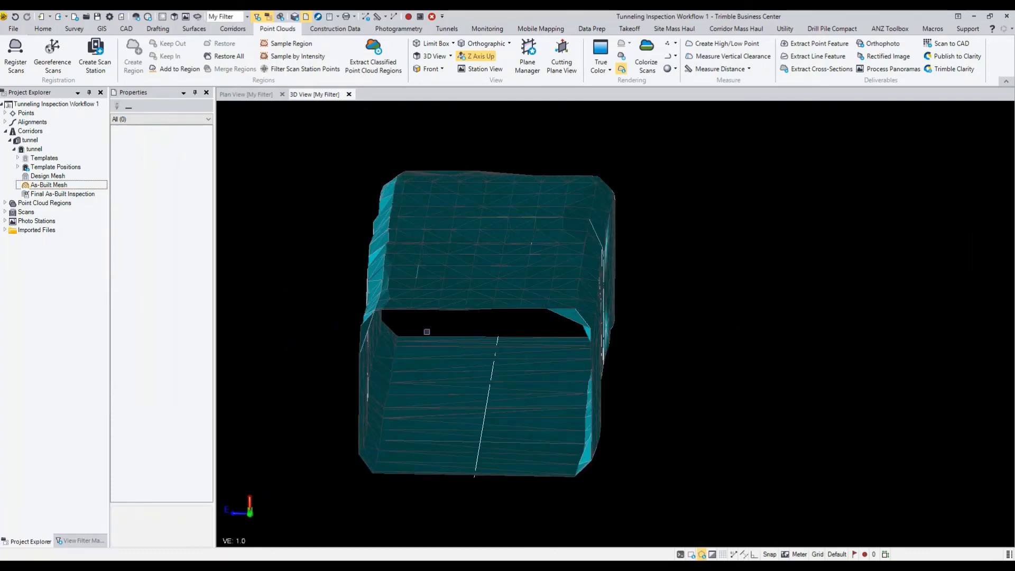
pyautogui.click(434, 358)
pyautogui.click(185, 210)
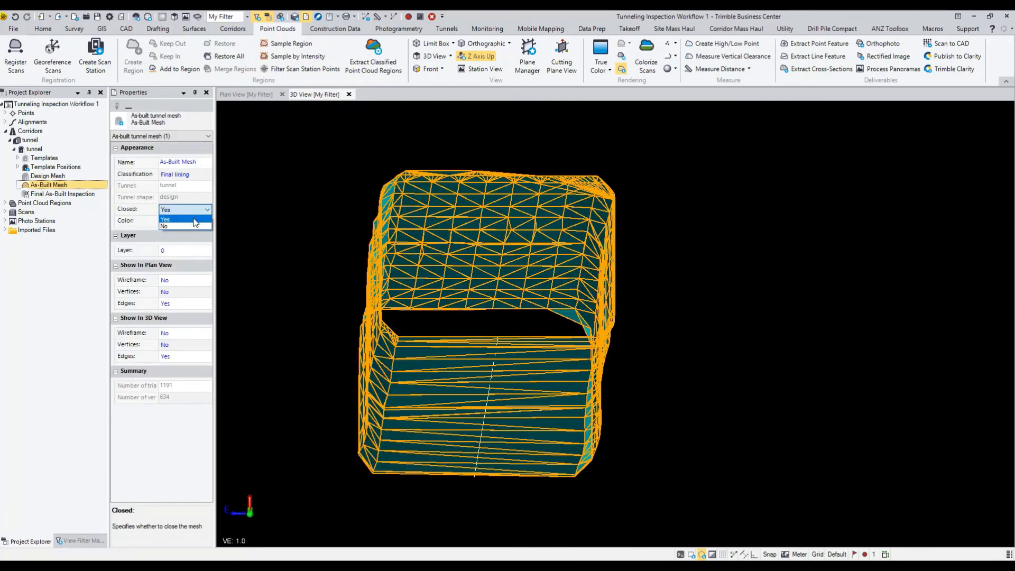
pyautogui.click(184, 227)
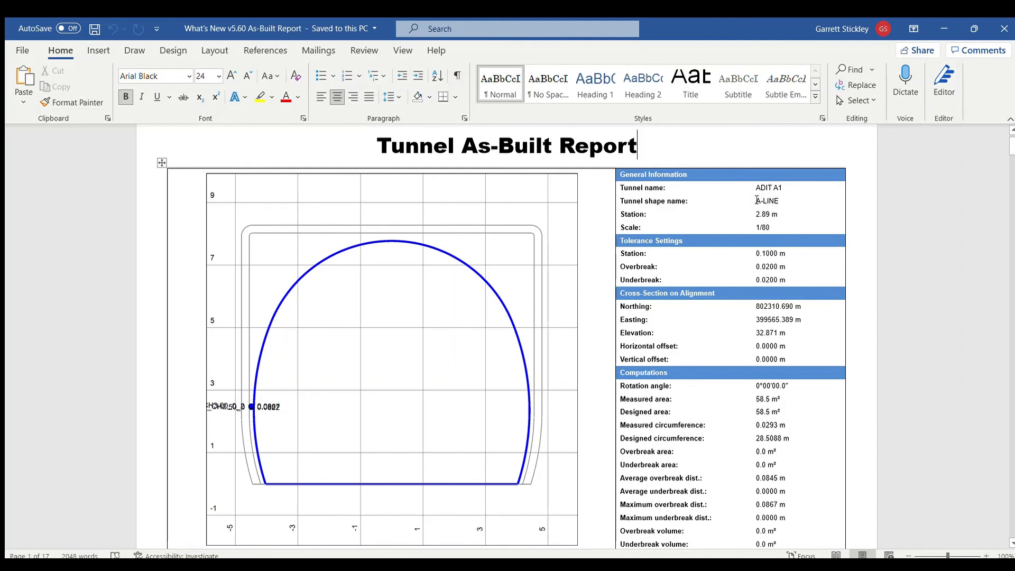
# Switch to the What's New v5.60 As-Built Report in Word and review the cross-section and computations for tunnel ADIT A1
pyautogui.scroll(-3, 772, 299)
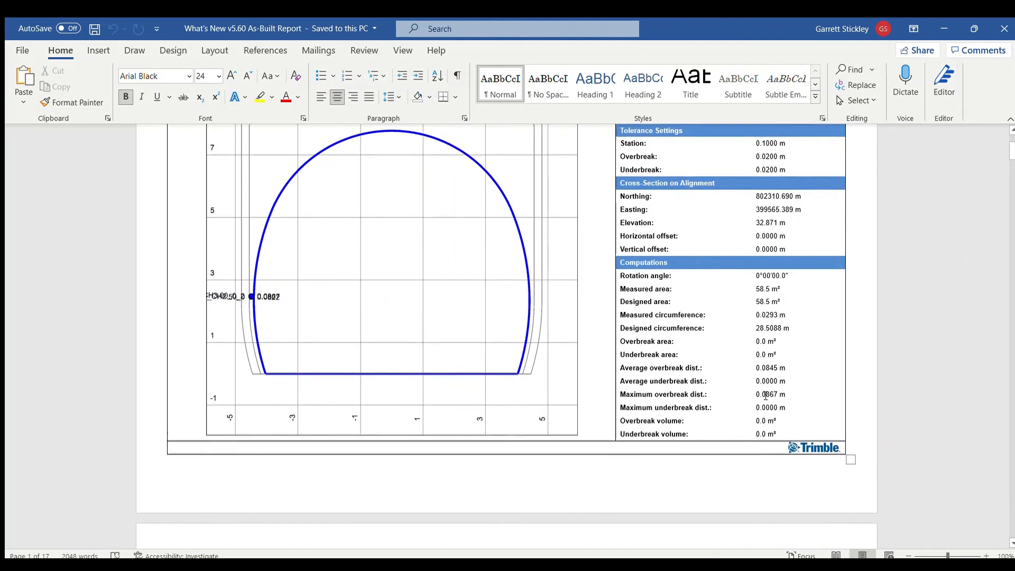